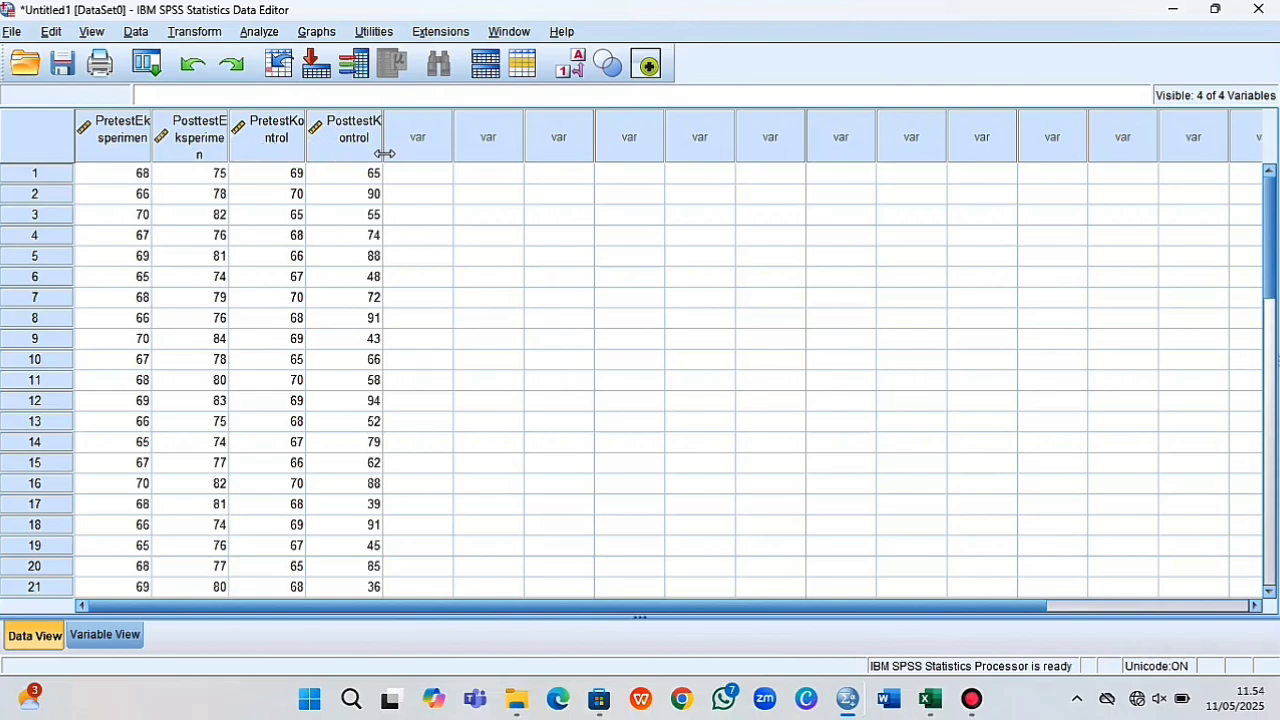
- Examine all pretest and posttest scores of the experimental and control groups, and check the variable definitions, including their decimals
{"action": "scroll", "coordinate": [450, 307], "scroll_direction": "down", "scroll_amount": 1}
{"action": "scroll", "coordinate": [450, 307], "scroll_direction": "down", "scroll_amount": 4}
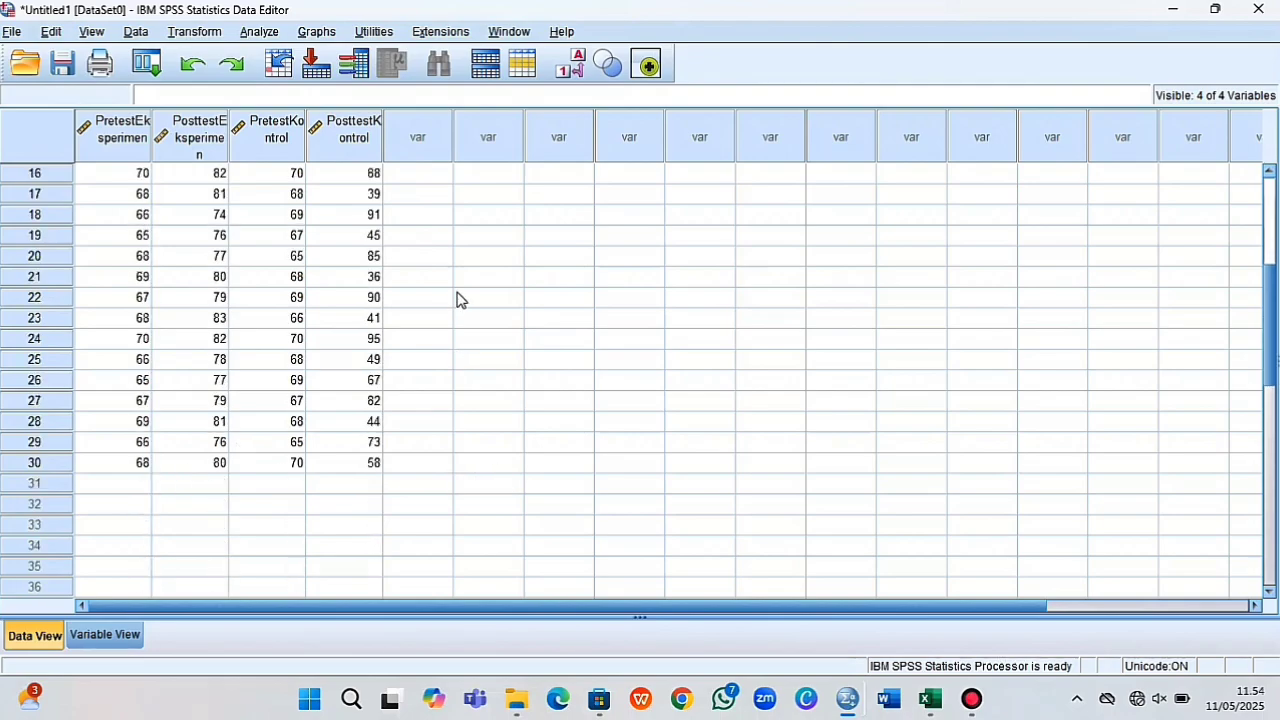
{"action": "scroll", "coordinate": [458, 298], "scroll_direction": "up", "scroll_amount": 2}
{"action": "scroll", "coordinate": [460, 293], "scroll_direction": "up", "scroll_amount": 3}
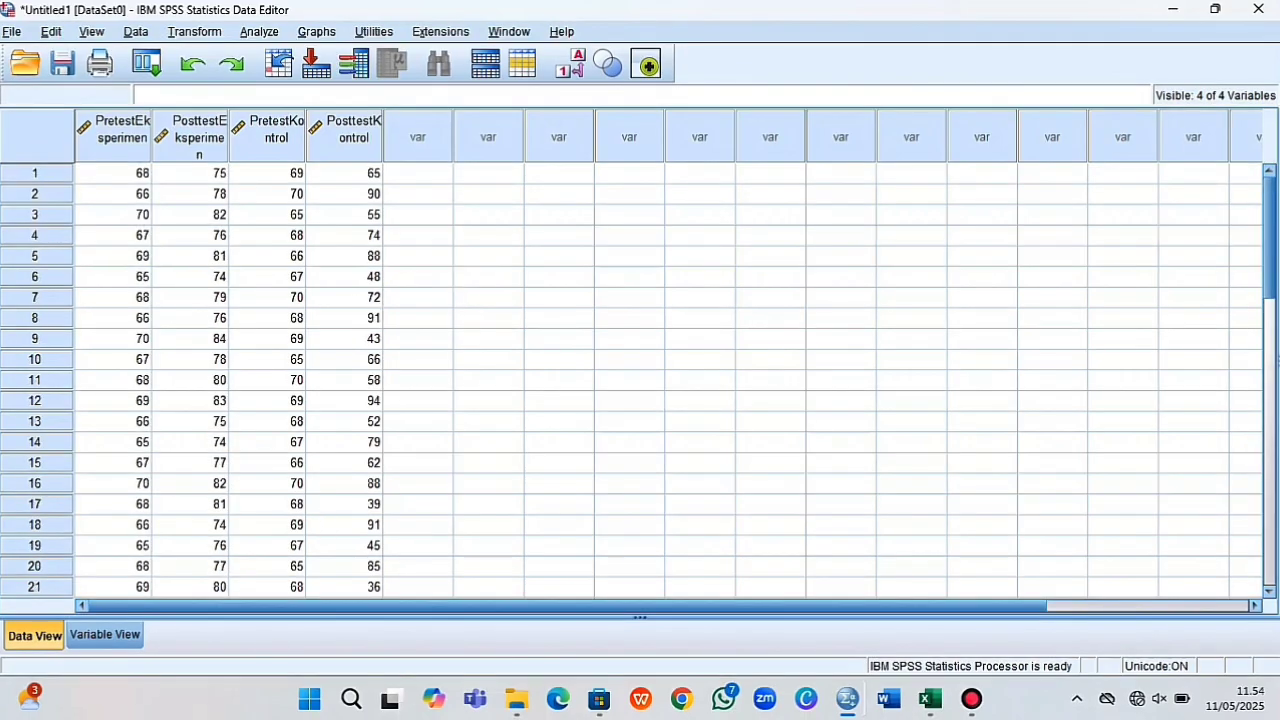
{"action": "left_click", "coordinate": [128, 638]}
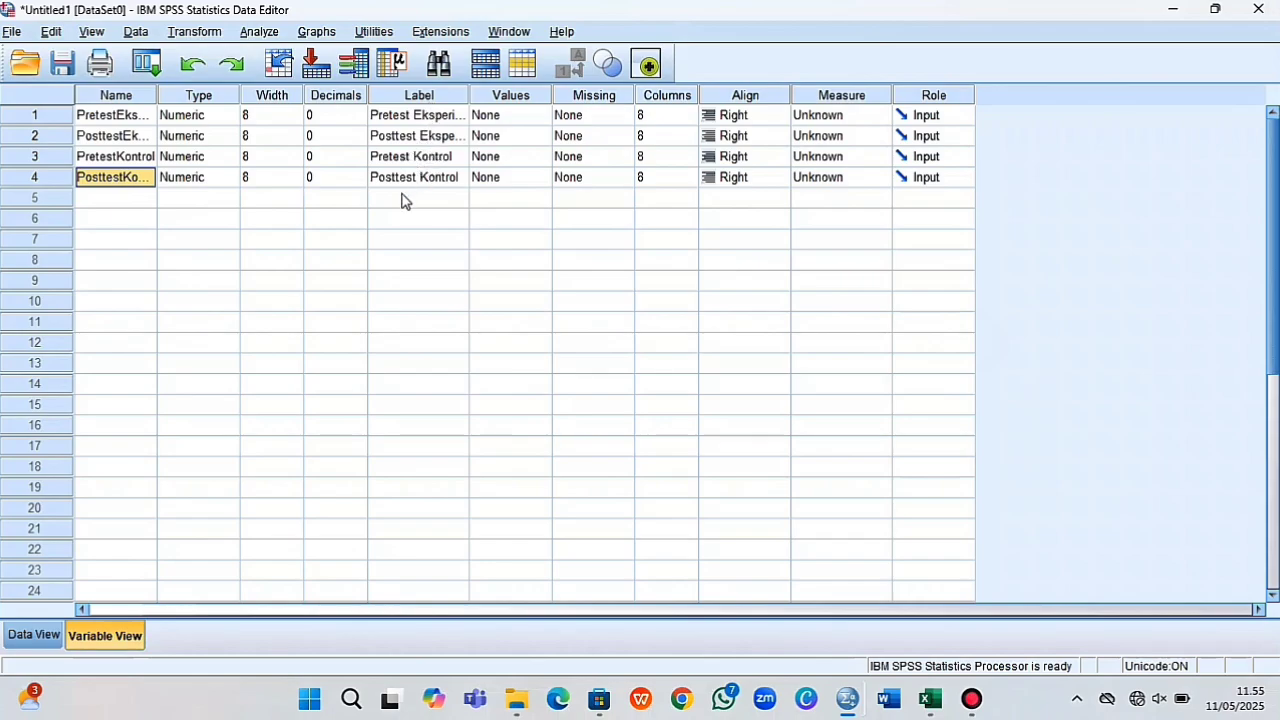
{"action": "left_click", "coordinate": [333, 116]}
{"action": "left_click", "coordinate": [337, 116]}
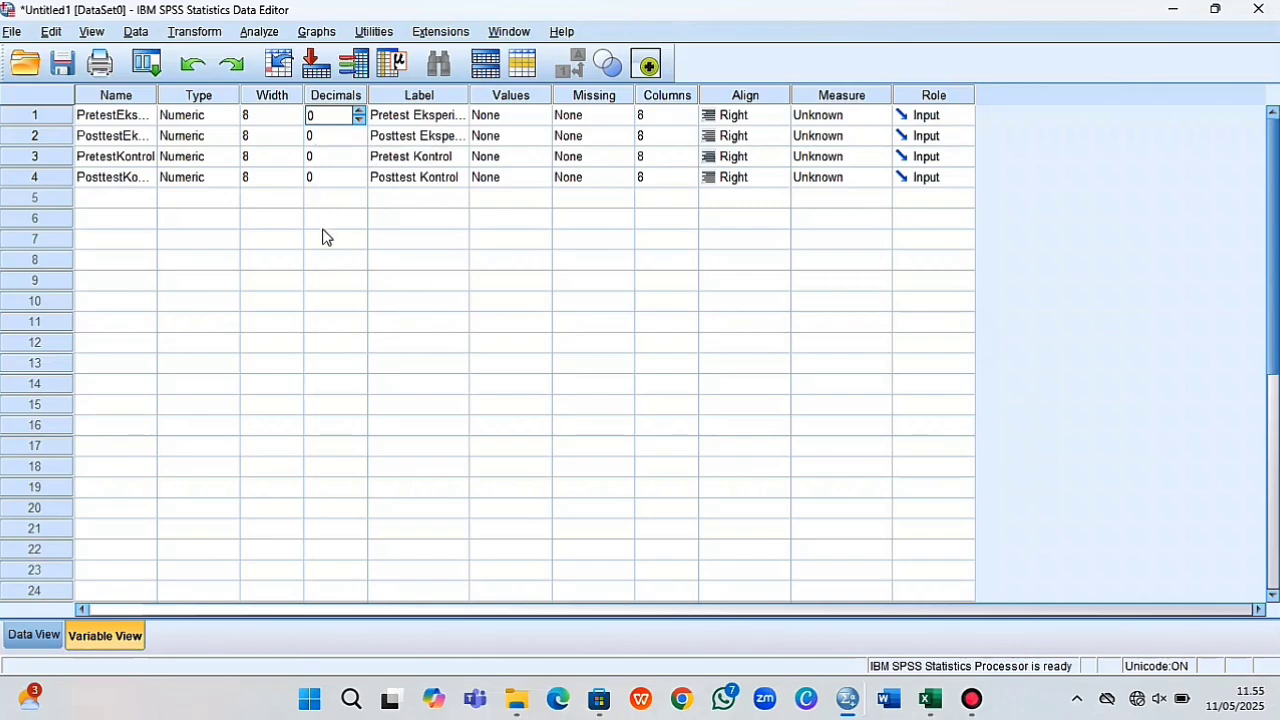
{"action": "left_click", "coordinate": [30, 636]}
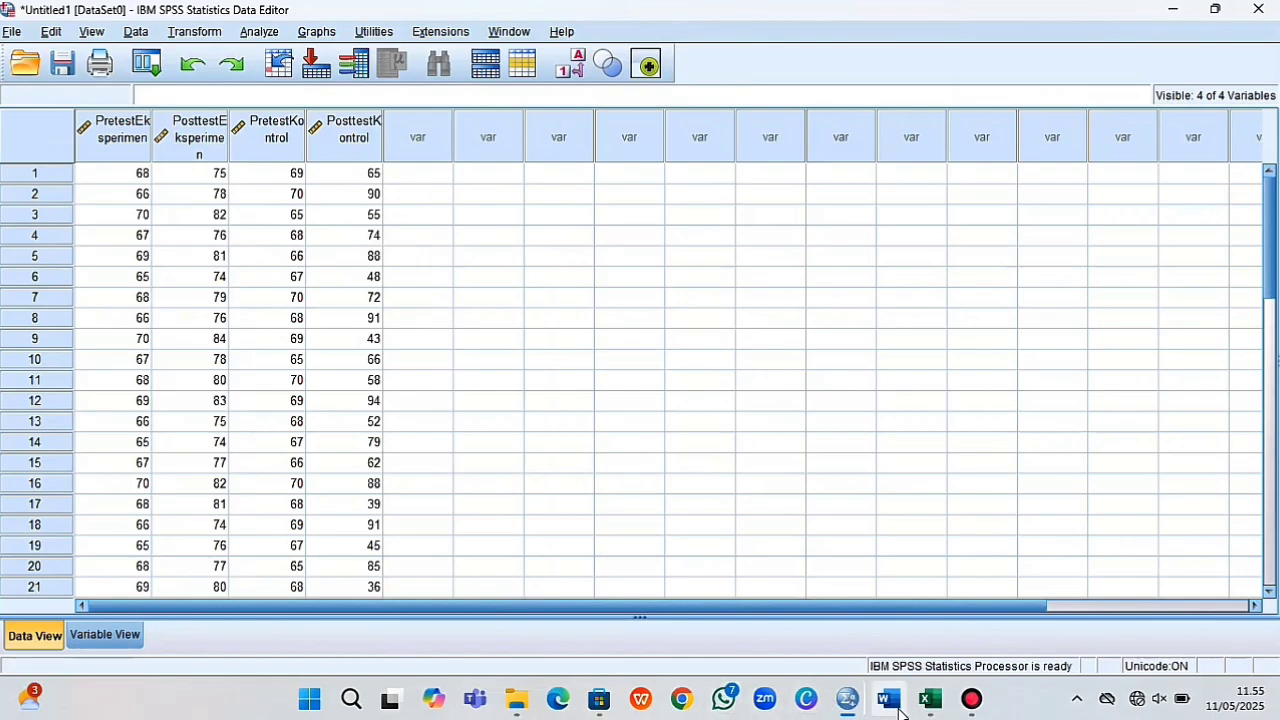
{"action": "scroll", "coordinate": [388, 336], "scroll_direction": "down", "scroll_amount": 1}
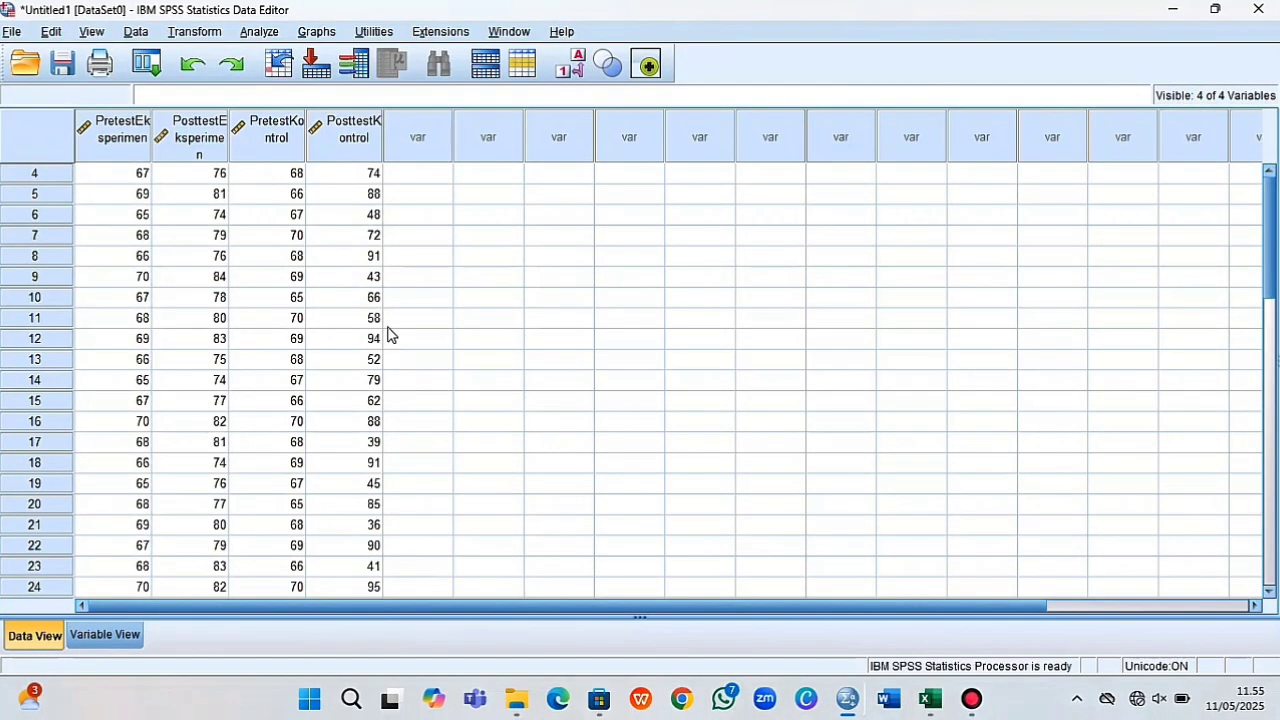
{"action": "scroll", "coordinate": [388, 336], "scroll_direction": "down", "scroll_amount": 5}
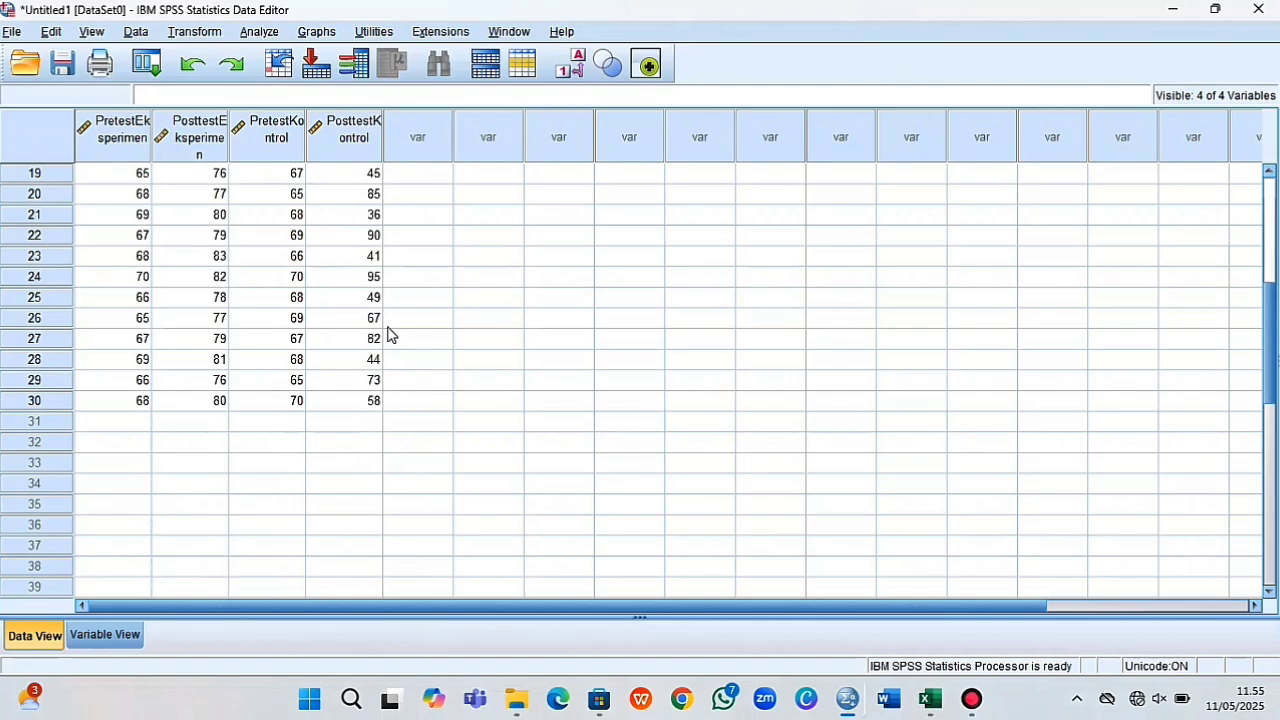
{"action": "scroll", "coordinate": [388, 336], "scroll_direction": "up", "scroll_amount": 6}
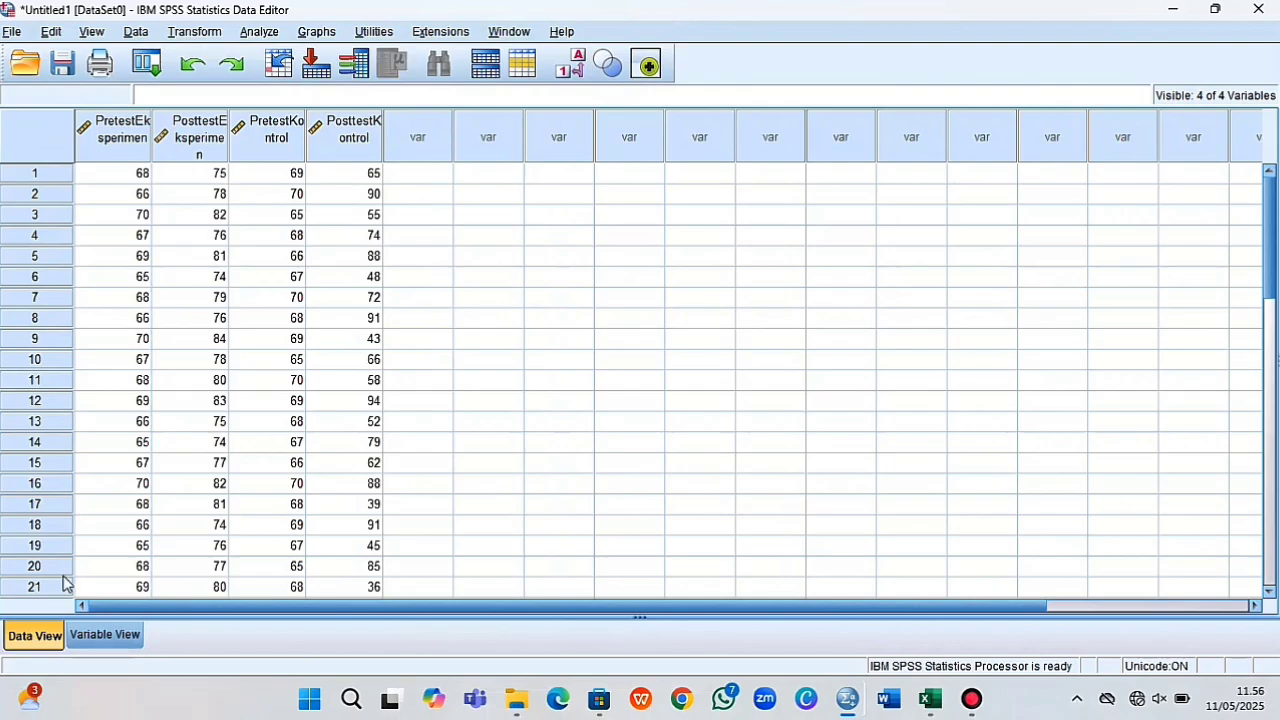
- Start a legacy nonparametric test for two related samples and pair Pretest Eksperimen with Posttest Eksperimen as the first test pair
{"action": "left_click", "coordinate": [255, 32]}
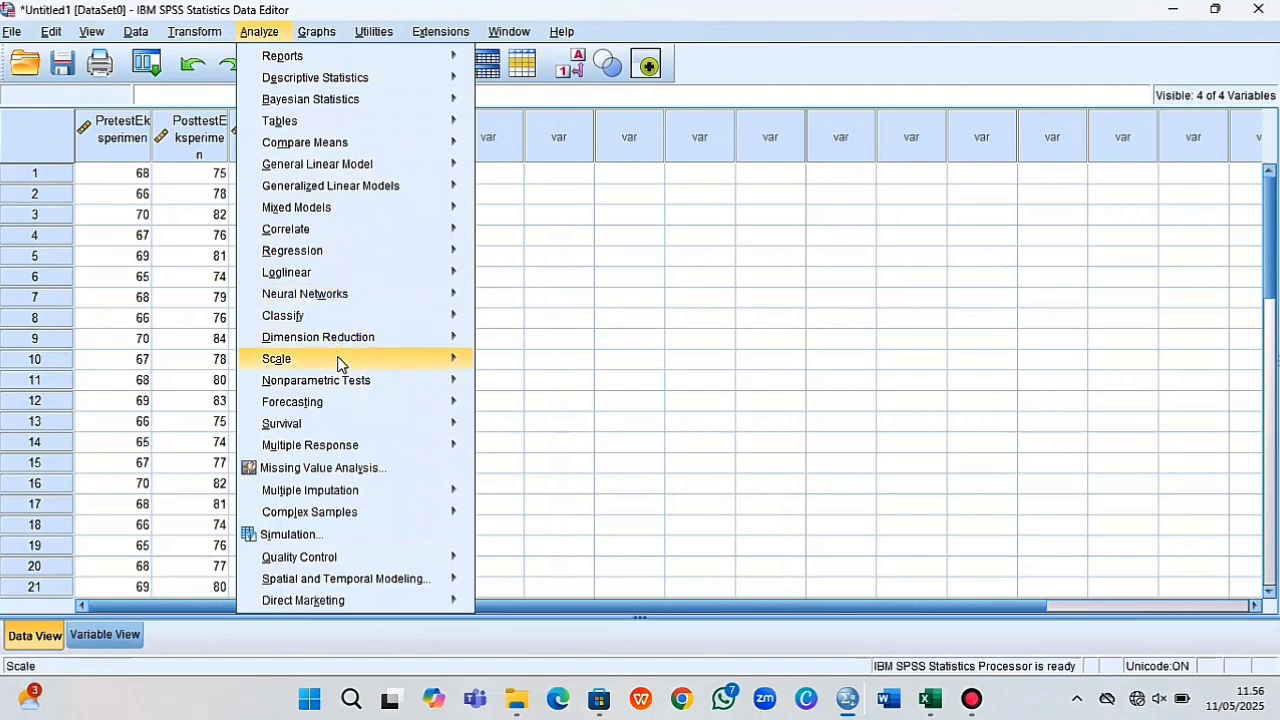
{"action": "mouse_move", "coordinate": [343, 390]}
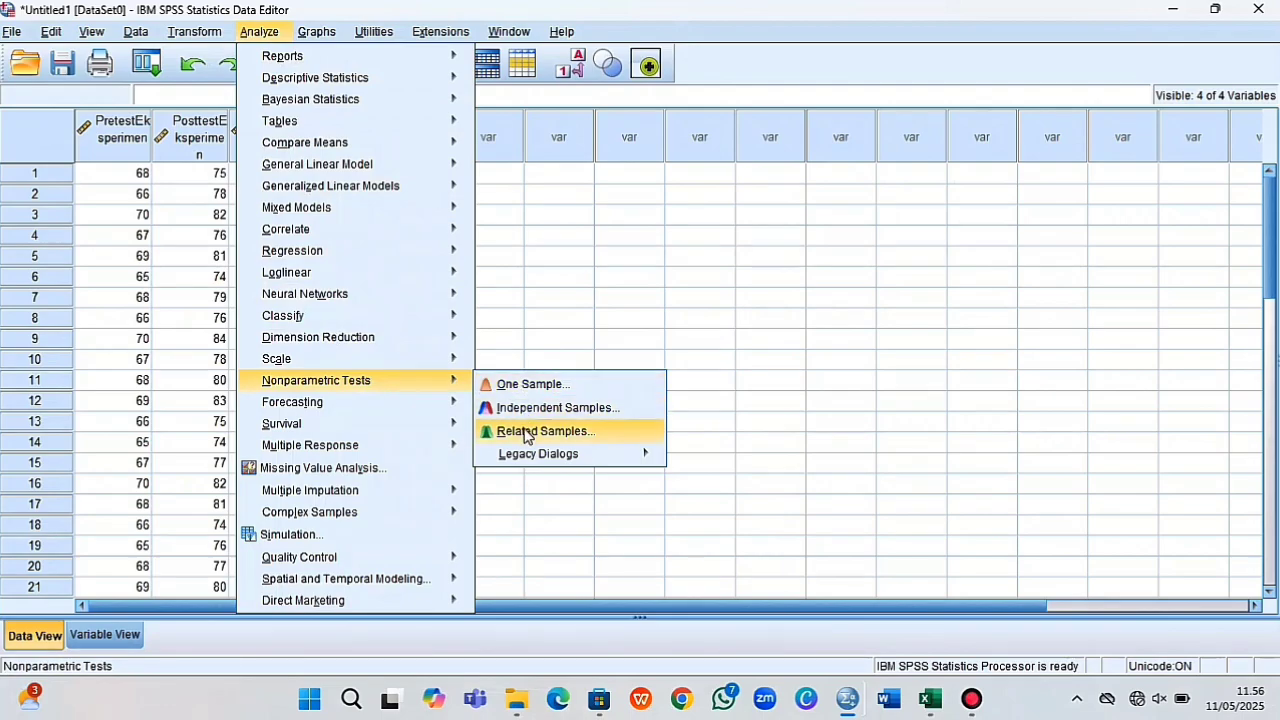
{"action": "mouse_move", "coordinate": [538, 457]}
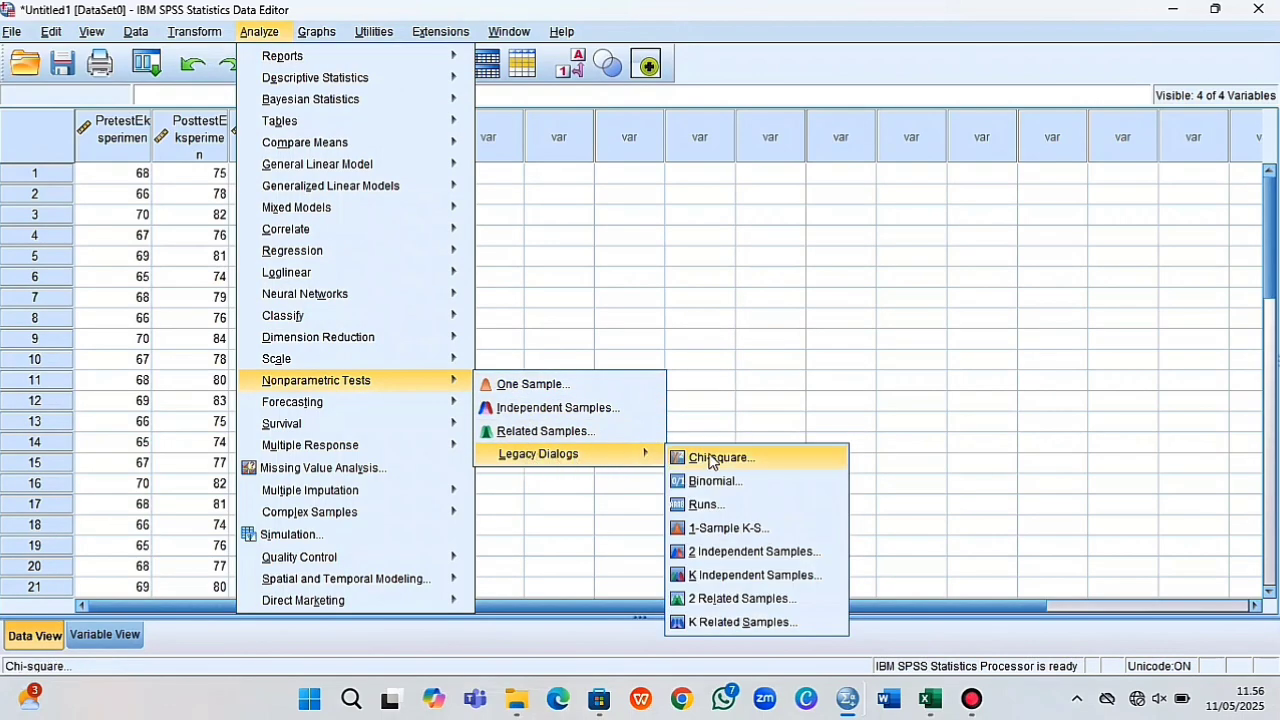
{"action": "left_click", "coordinate": [745, 598]}
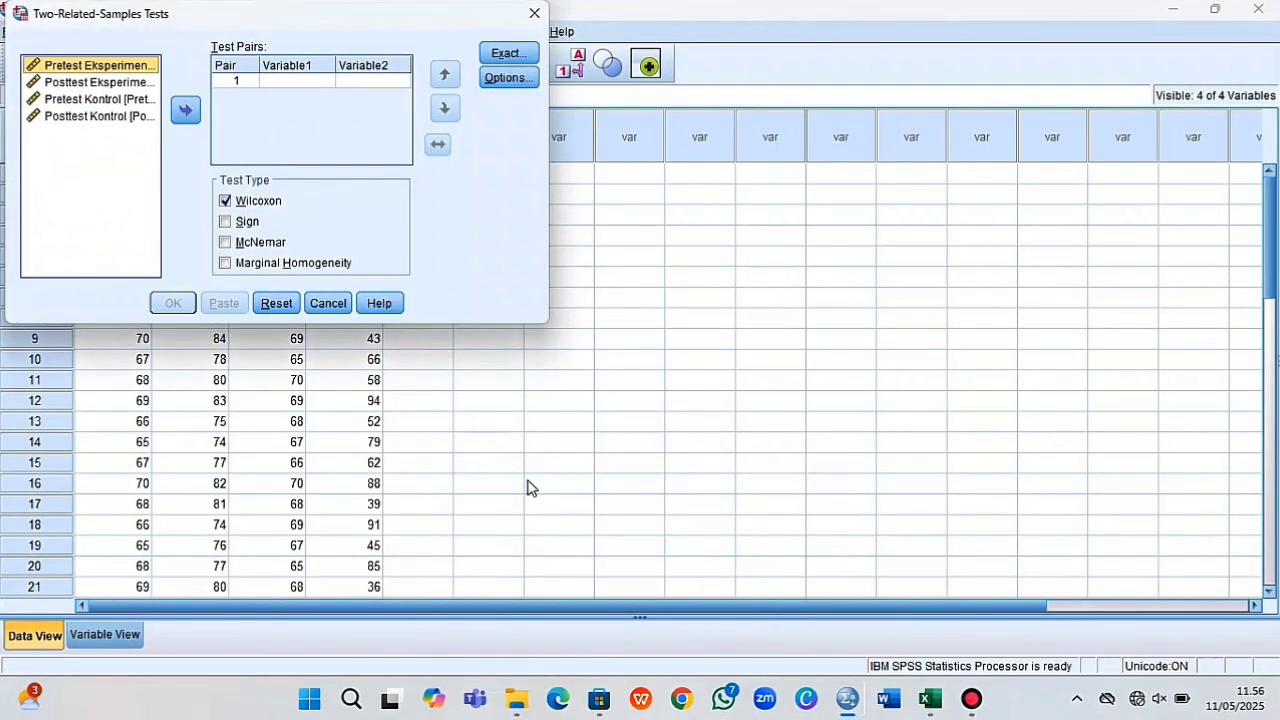
{"action": "left_click", "coordinate": [176, 115]}
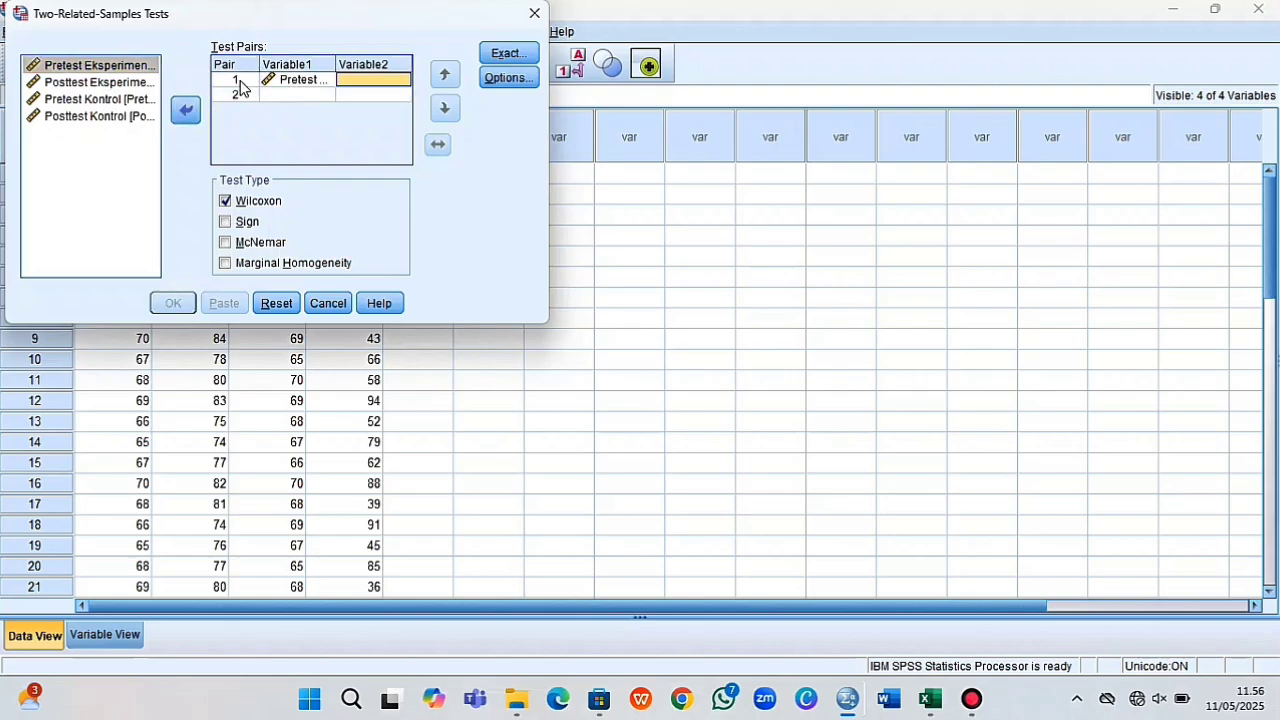
{"action": "left_click", "coordinate": [146, 84]}
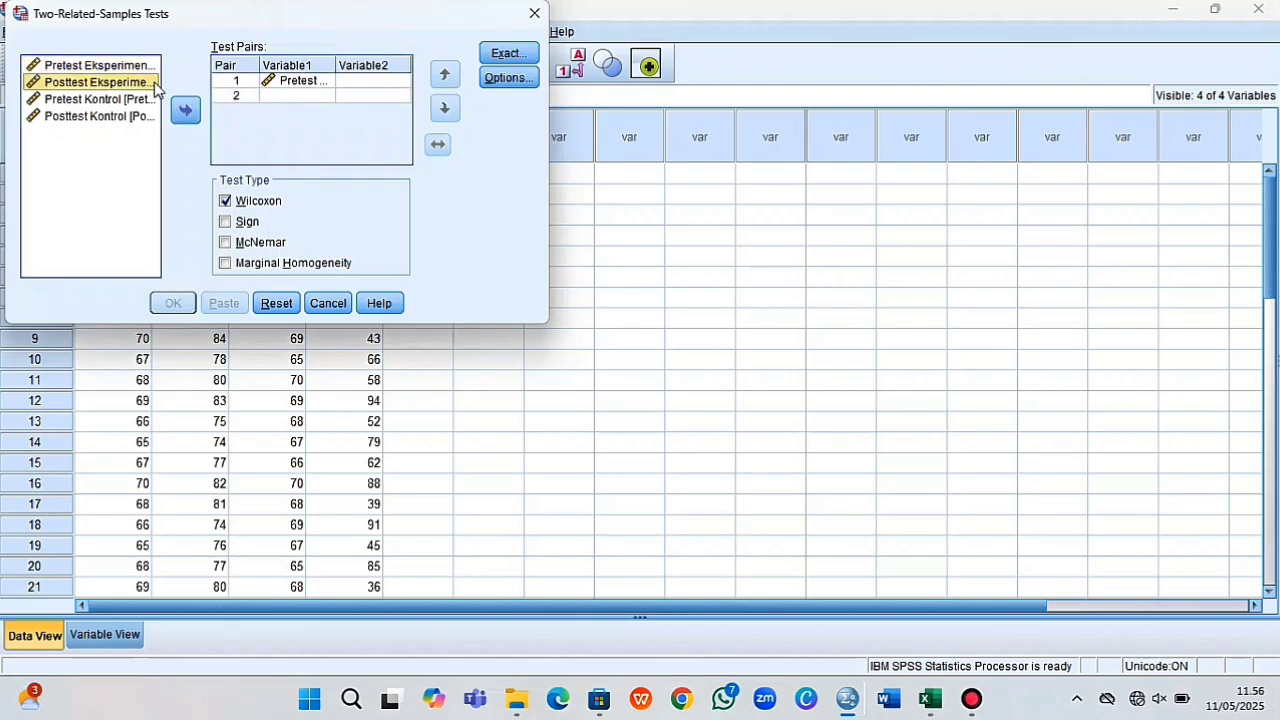
{"action": "left_click", "coordinate": [190, 115]}
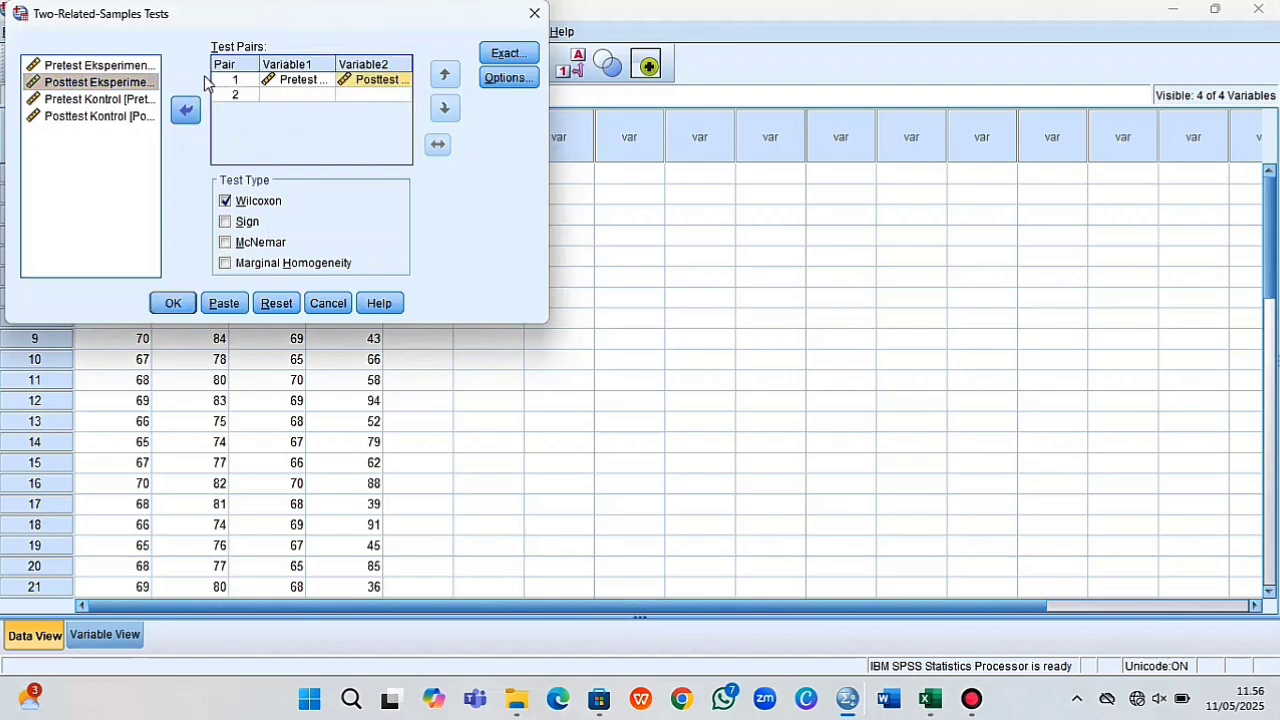
- Add Pretest Kontrol and Posttest Kontrol as the second test pair
{"action": "left_click", "coordinate": [137, 100]}
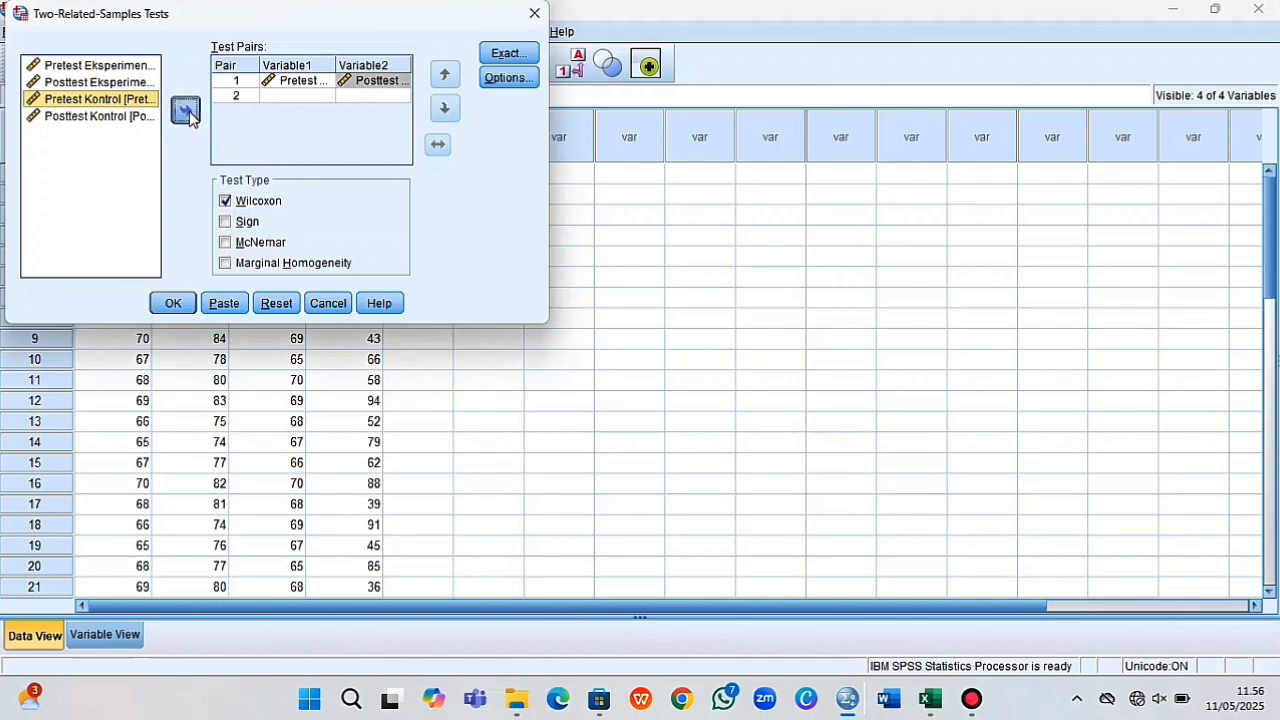
{"action": "left_click", "coordinate": [187, 111]}
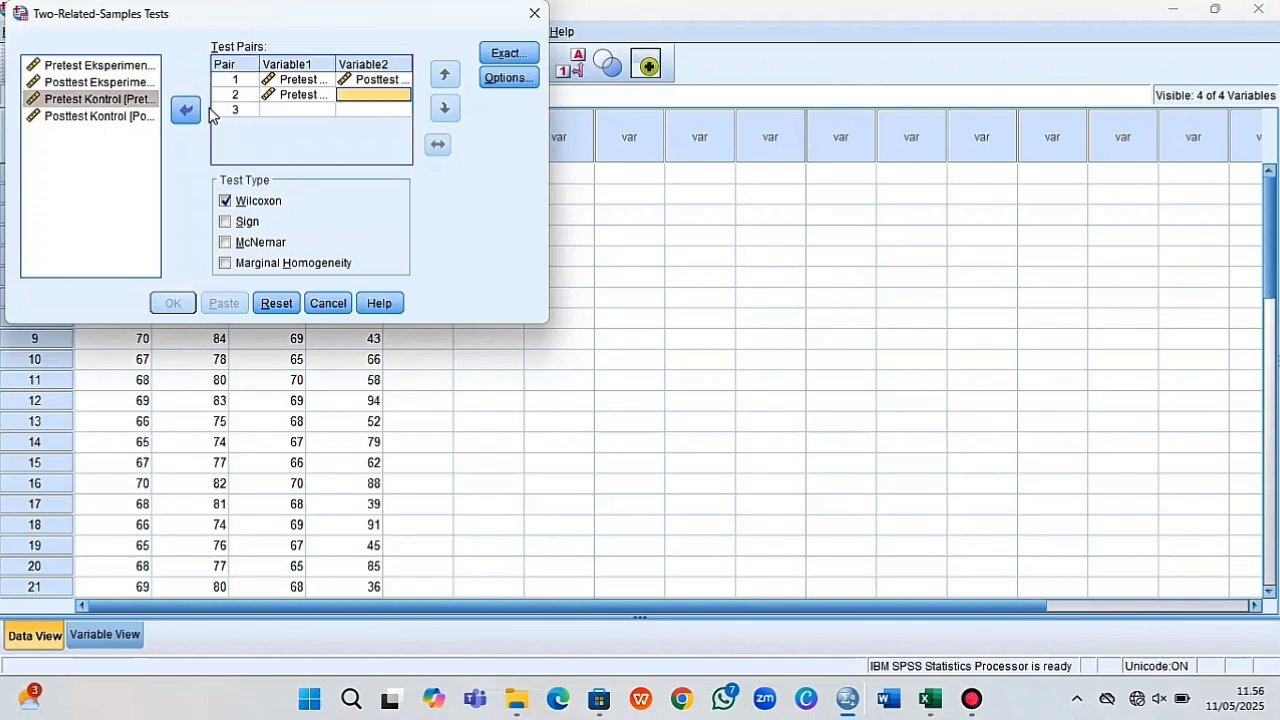
{"action": "left_click", "coordinate": [127, 118]}
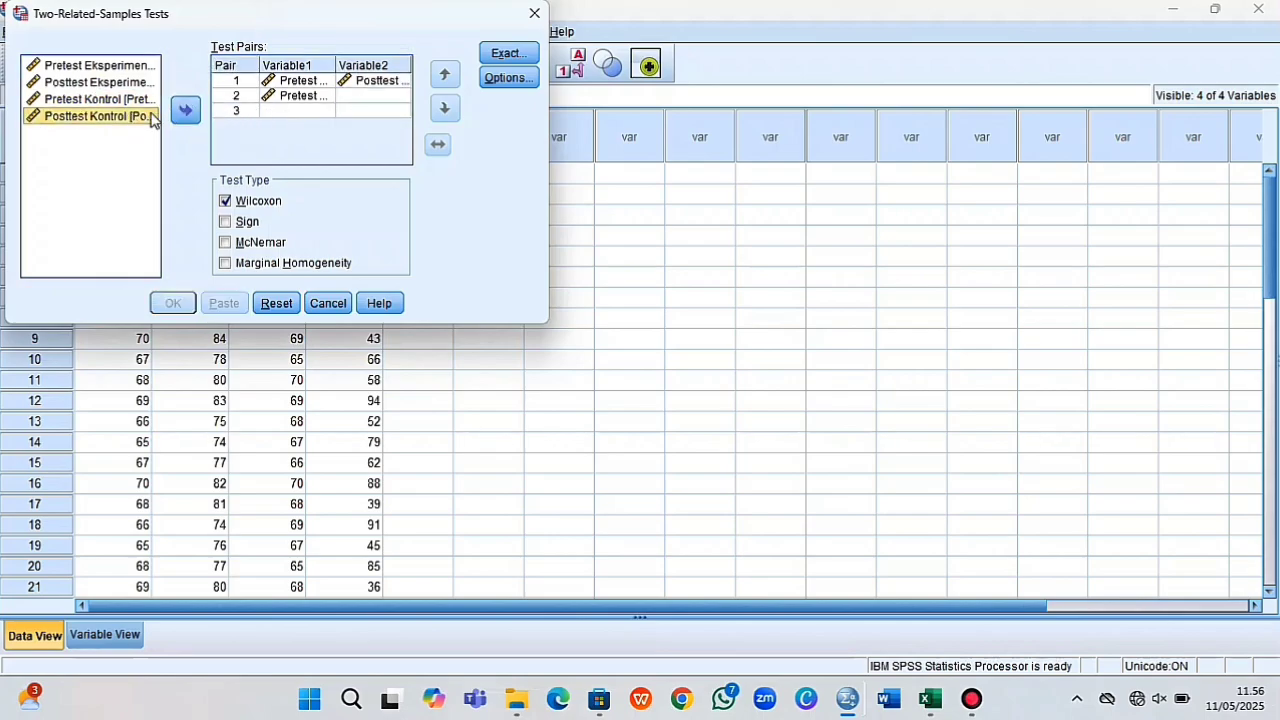
{"action": "left_click", "coordinate": [184, 112]}
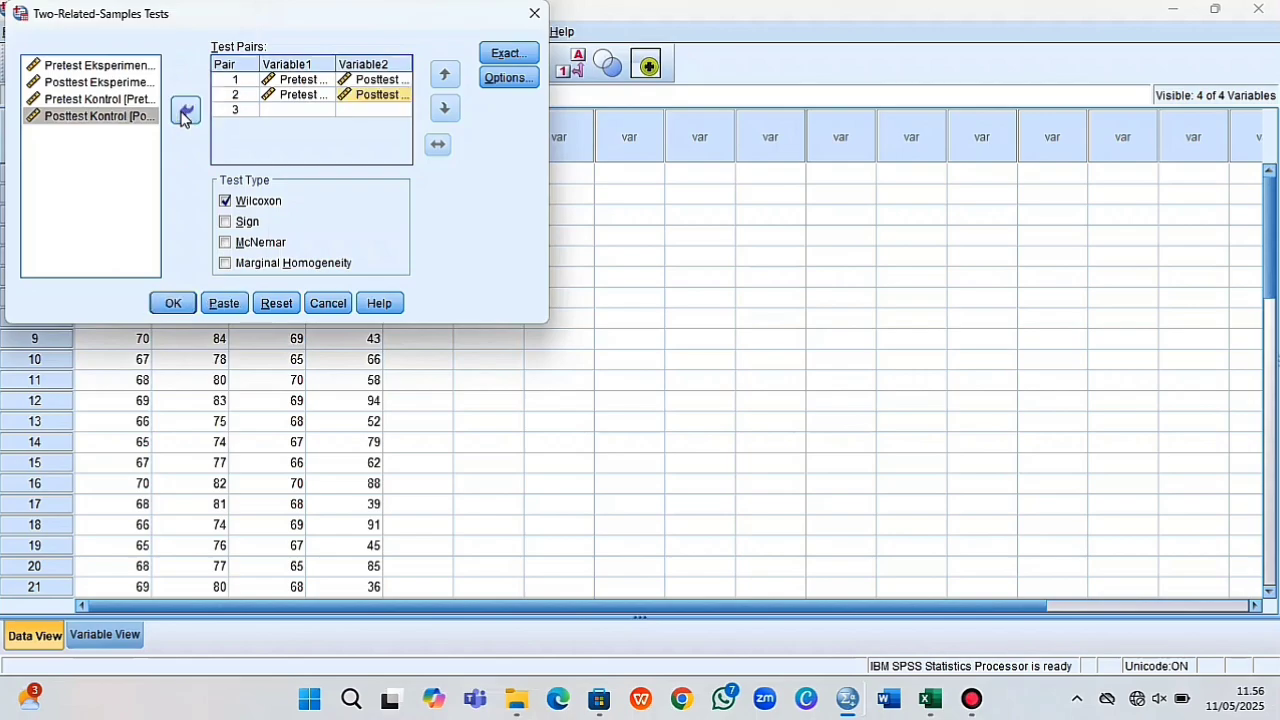
- Keep test-by-test exclusion of missing values and the Asymptotic only method, and run the Wilcoxon test on both pairs
{"action": "left_click", "coordinate": [507, 79]}
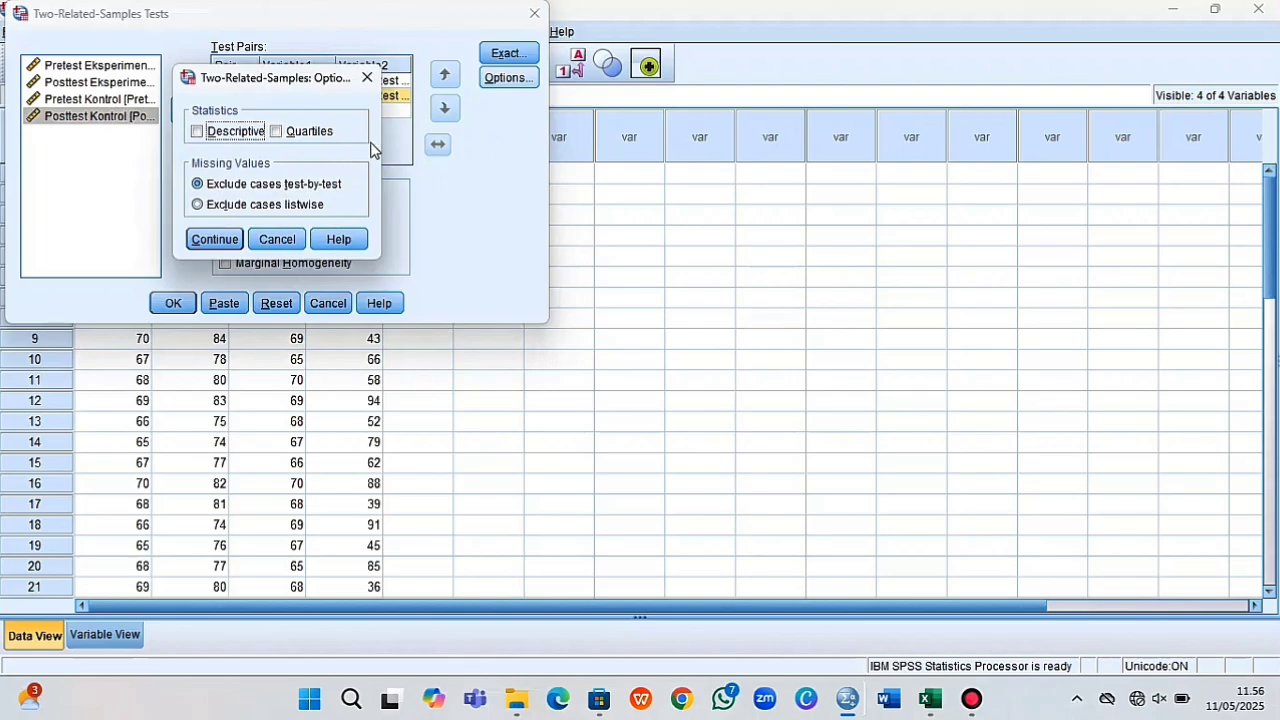
{"action": "left_click", "coordinate": [214, 240]}
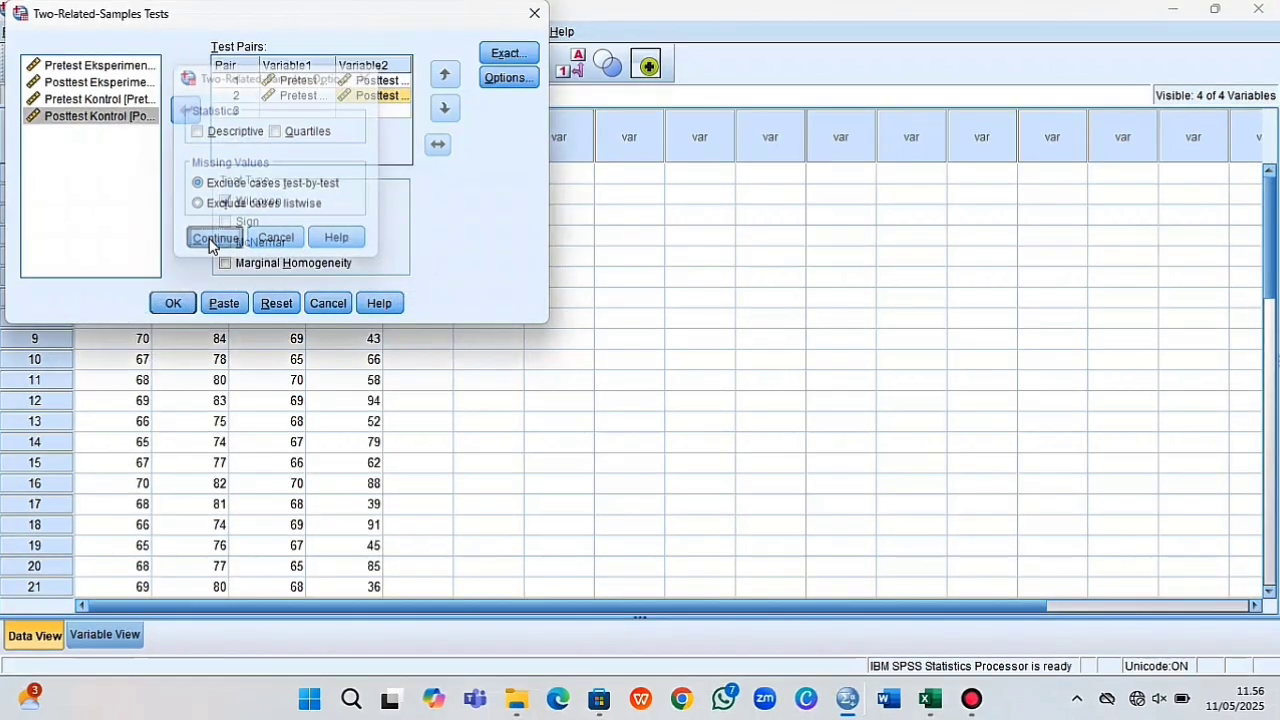
{"action": "left_click", "coordinate": [505, 55]}
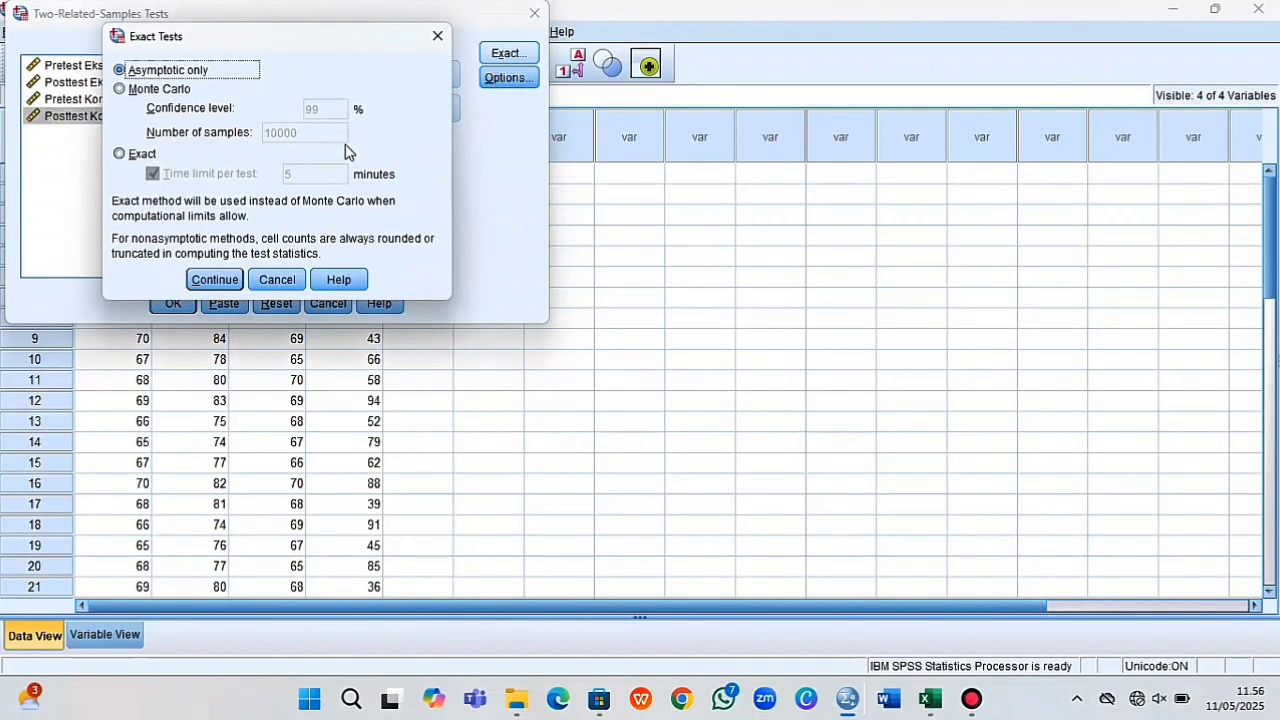
{"action": "left_click", "coordinate": [216, 281]}
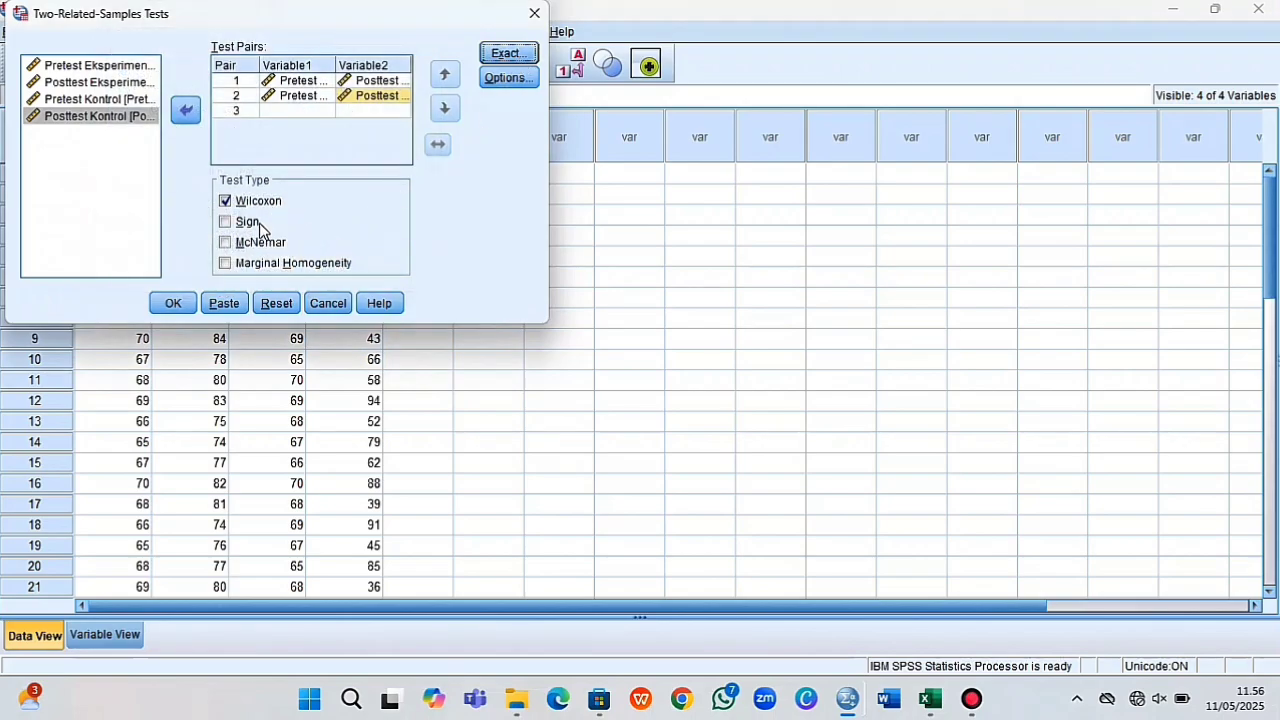
{"action": "left_click", "coordinate": [165, 308]}
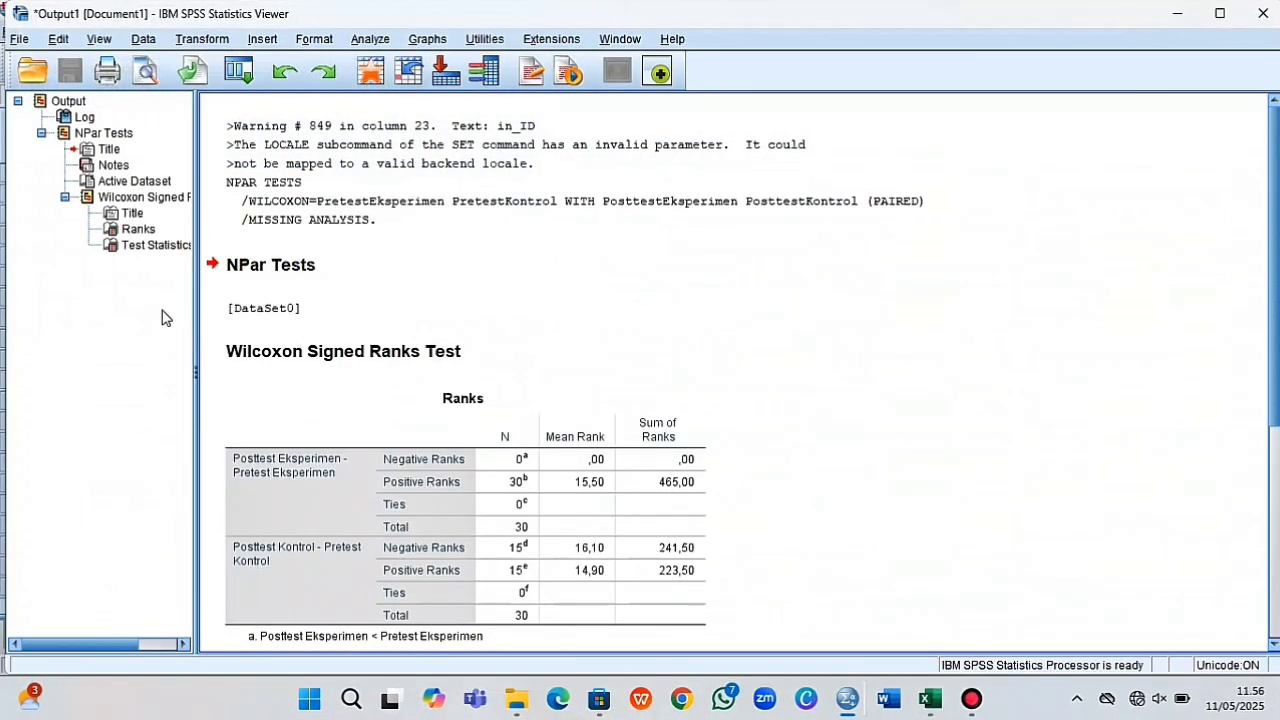
- Examine the Wilcoxon output for both pairs: ranks, mean ranks and sums of ranks, the Z values and Asymp. Sig. (2-tailed)
{"action": "scroll", "coordinate": [711, 289], "scroll_direction": "down", "scroll_amount": 3}
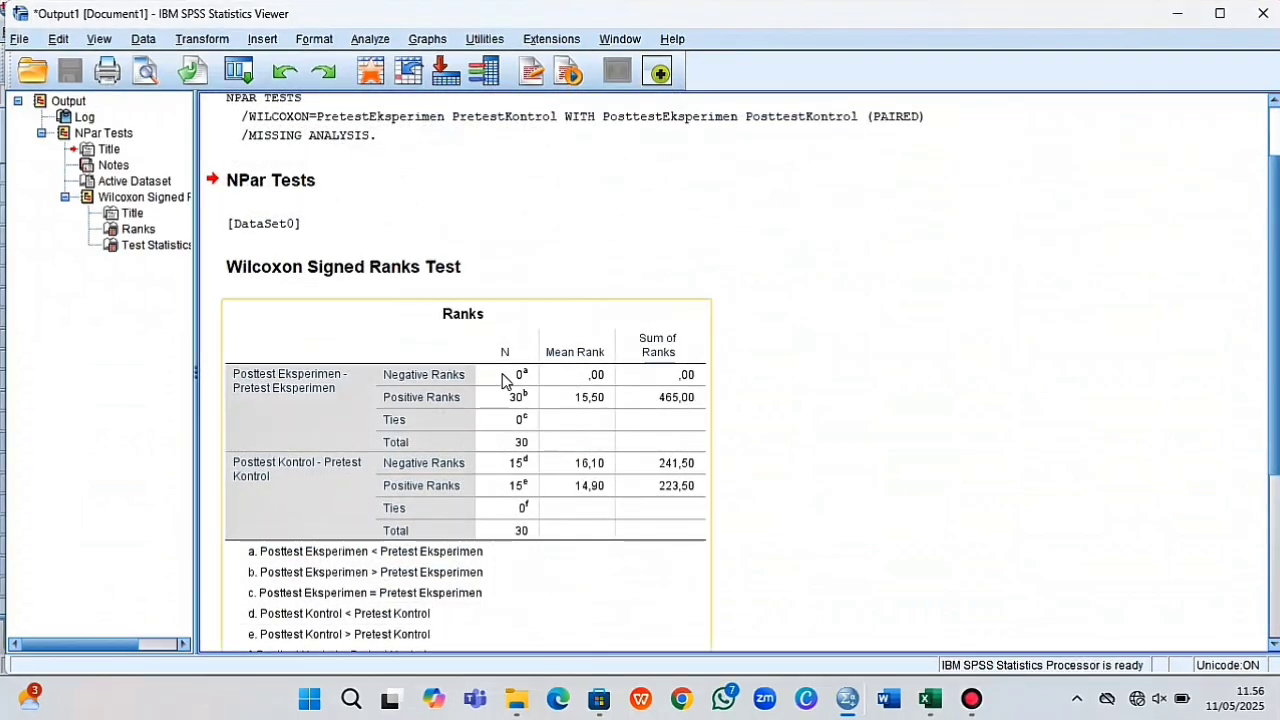
{"action": "scroll", "coordinate": [492, 366], "scroll_direction": "down", "scroll_amount": 3}
{"action": "scroll", "coordinate": [490, 366], "scroll_direction": "down", "scroll_amount": 5}
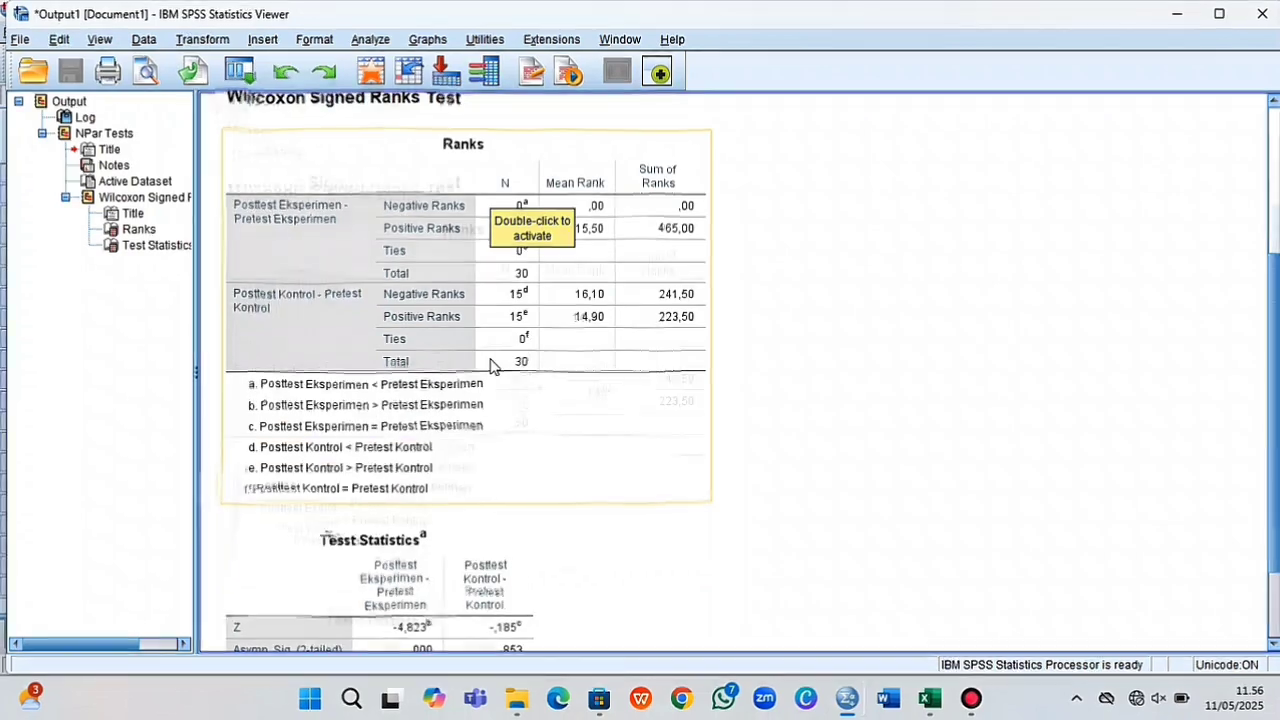
{"action": "scroll", "coordinate": [490, 366], "scroll_direction": "up", "scroll_amount": 3}
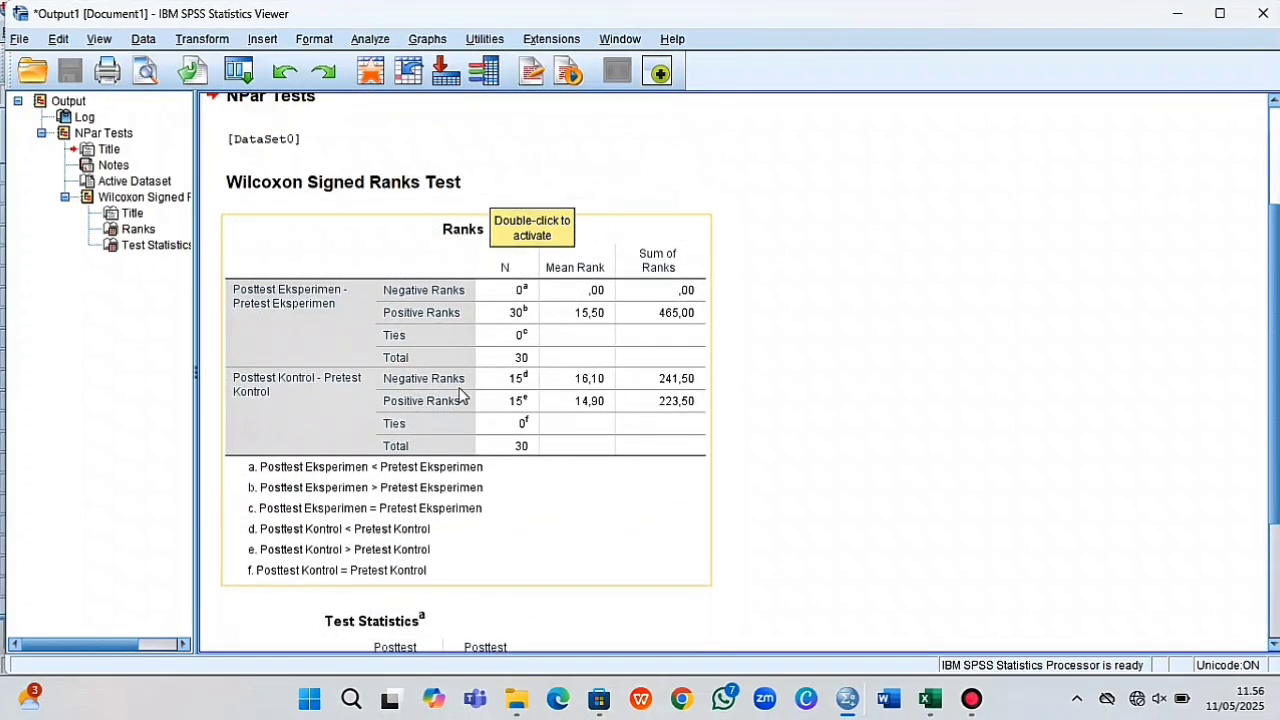
{"action": "left_click", "coordinate": [487, 322]}
{"action": "double_click", "coordinate": [498, 326]}
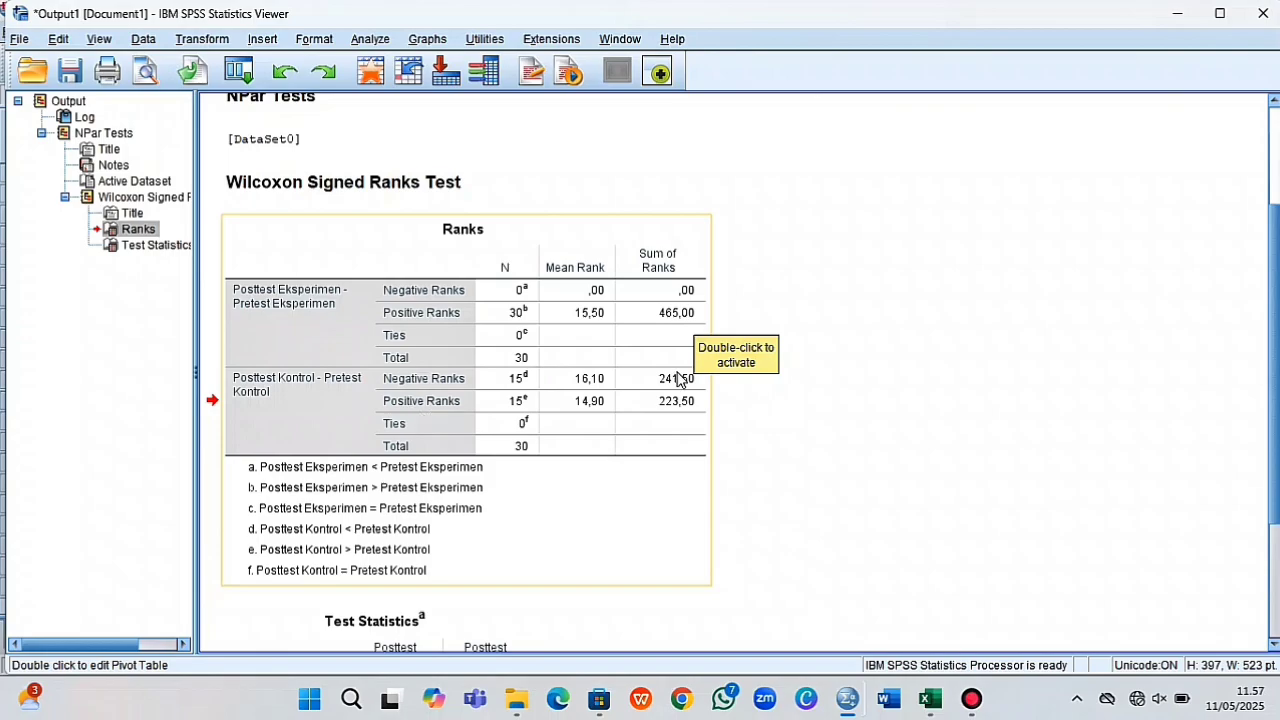
{"action": "scroll", "coordinate": [519, 405], "scroll_direction": "down", "scroll_amount": 5}
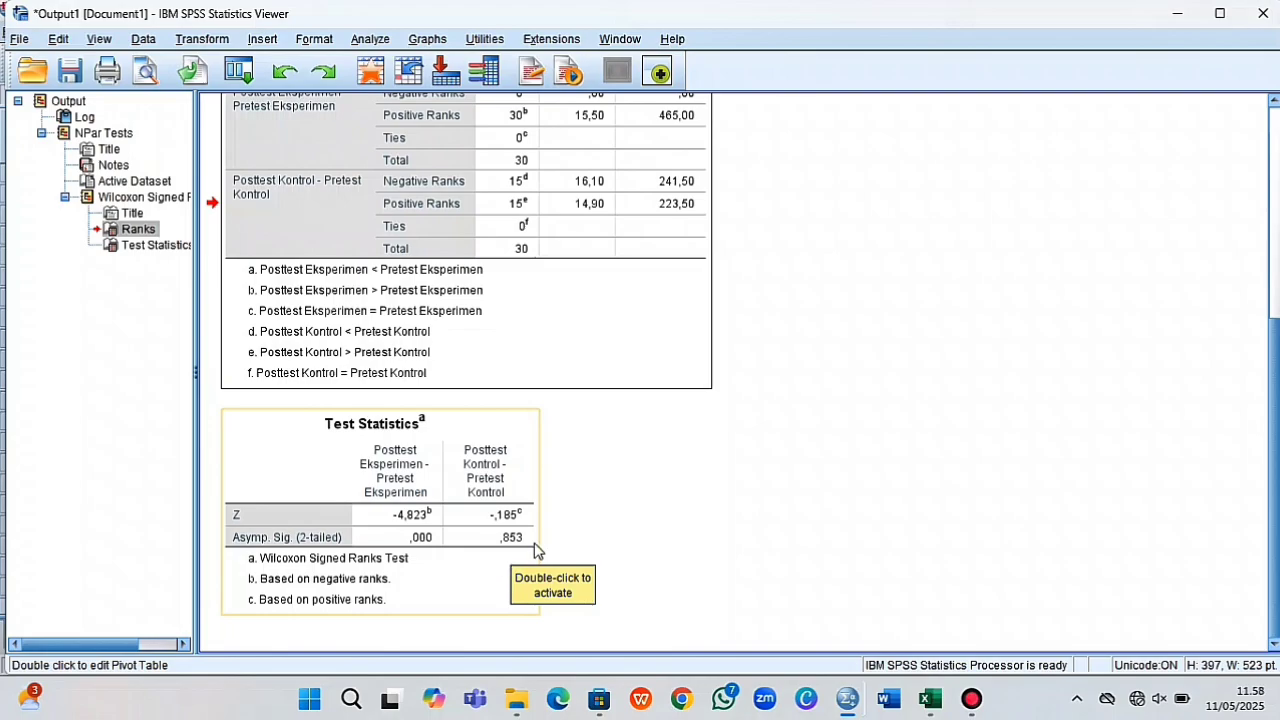
{"action": "scroll", "coordinate": [718, 490], "scroll_direction": "up", "scroll_amount": 2}
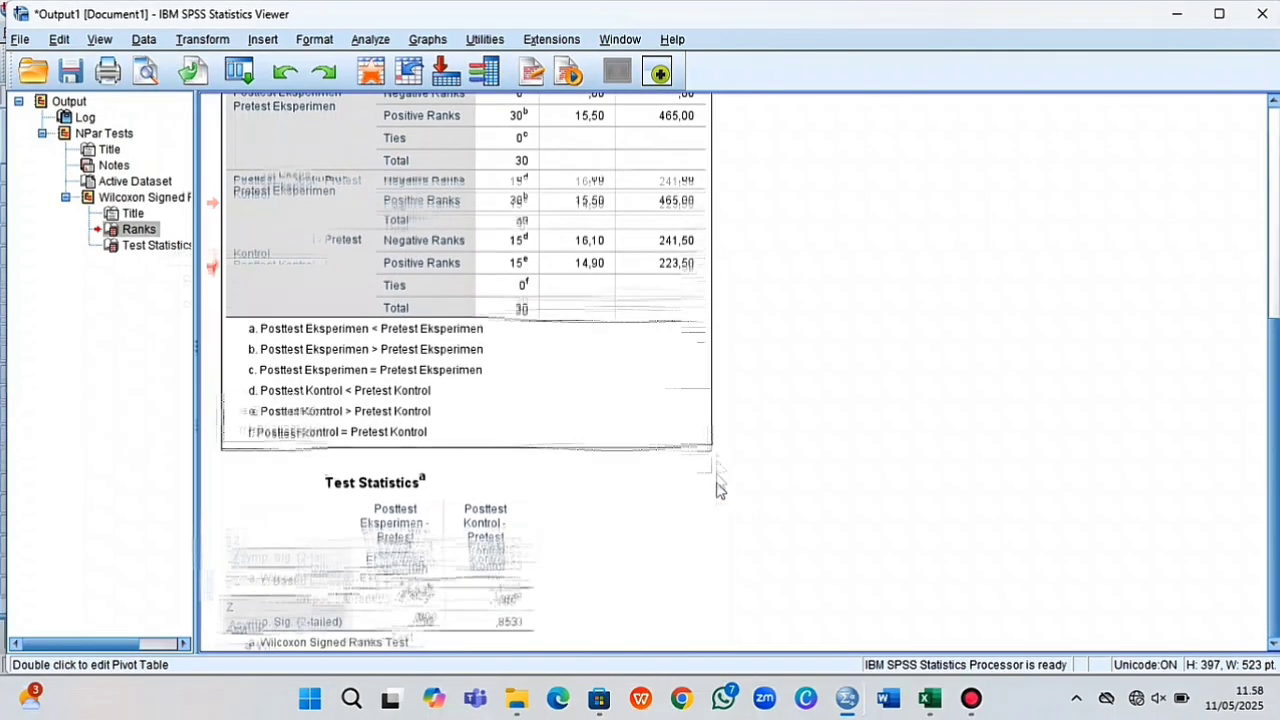
{"action": "scroll", "coordinate": [718, 490], "scroll_direction": "up", "scroll_amount": 4}
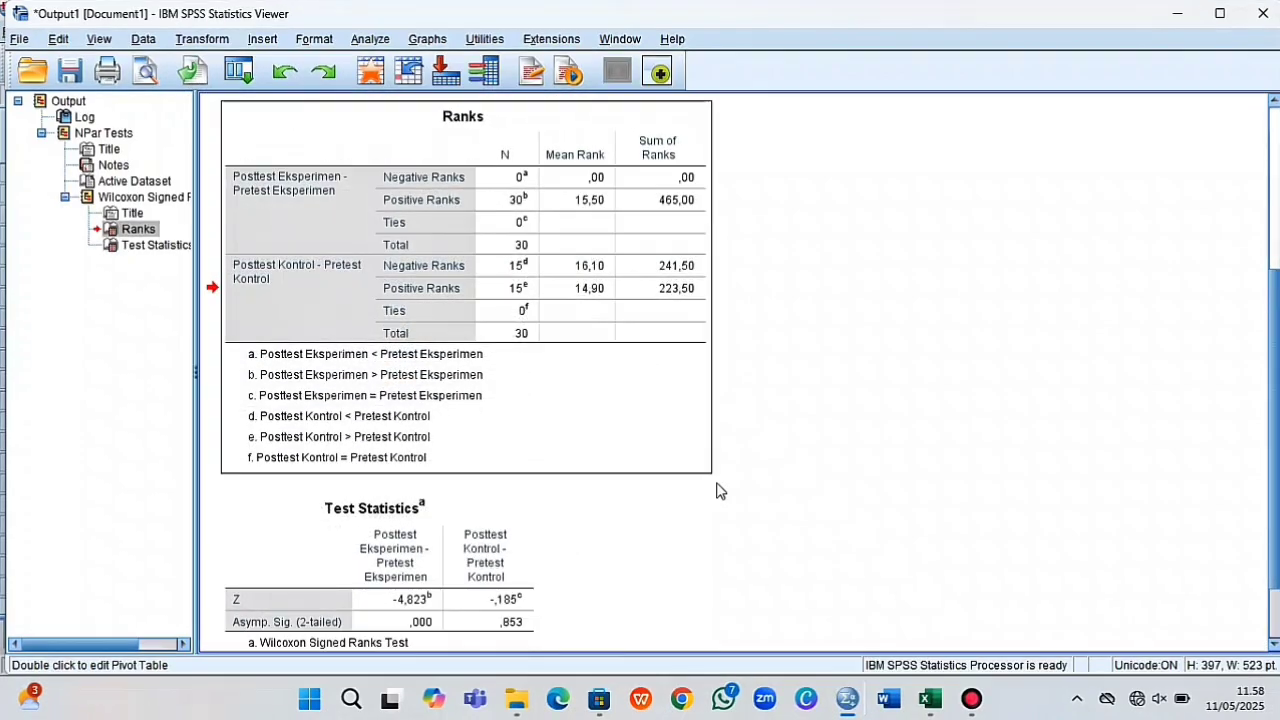
{"action": "scroll", "coordinate": [718, 490], "scroll_direction": "down", "scroll_amount": 2}
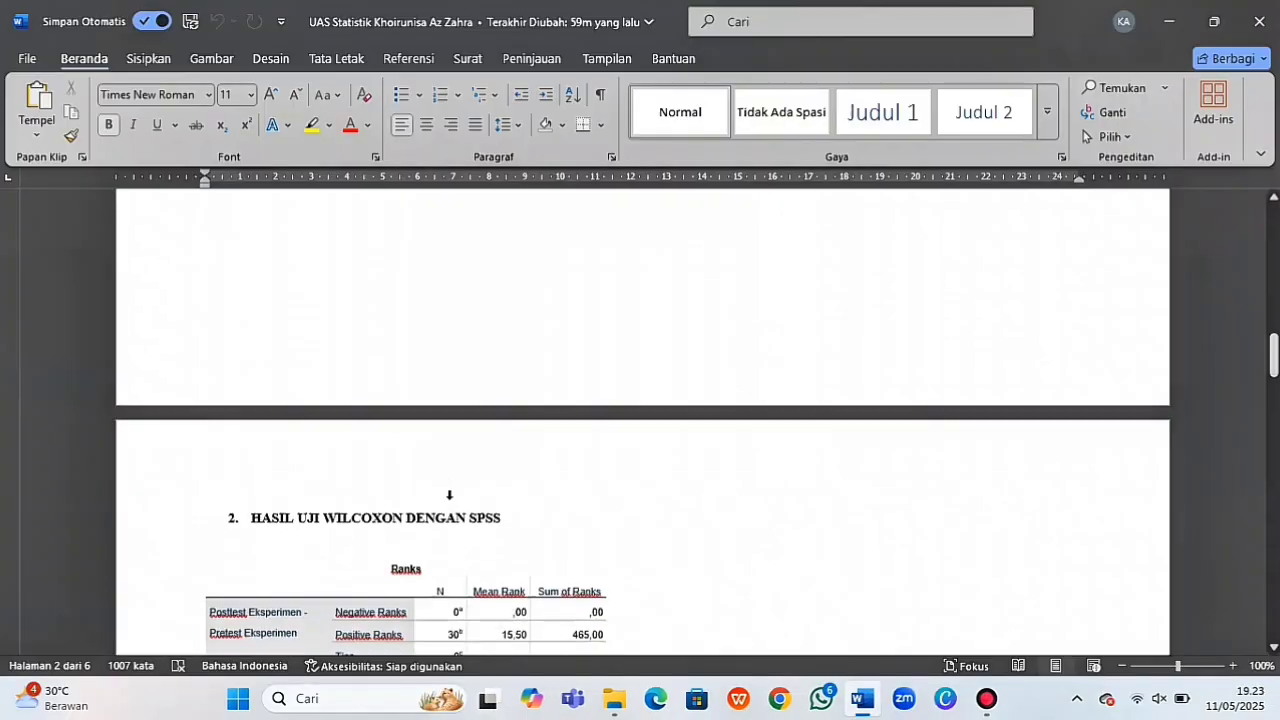
- In the Word report, read the section with the SPSS Wilcoxon results and the interpretation of both groups' results
{"action": "scroll", "coordinate": [450, 498], "scroll_direction": "down", "scroll_amount": 5}
{"action": "scroll", "coordinate": [450, 498], "scroll_direction": "down", "scroll_amount": 1}
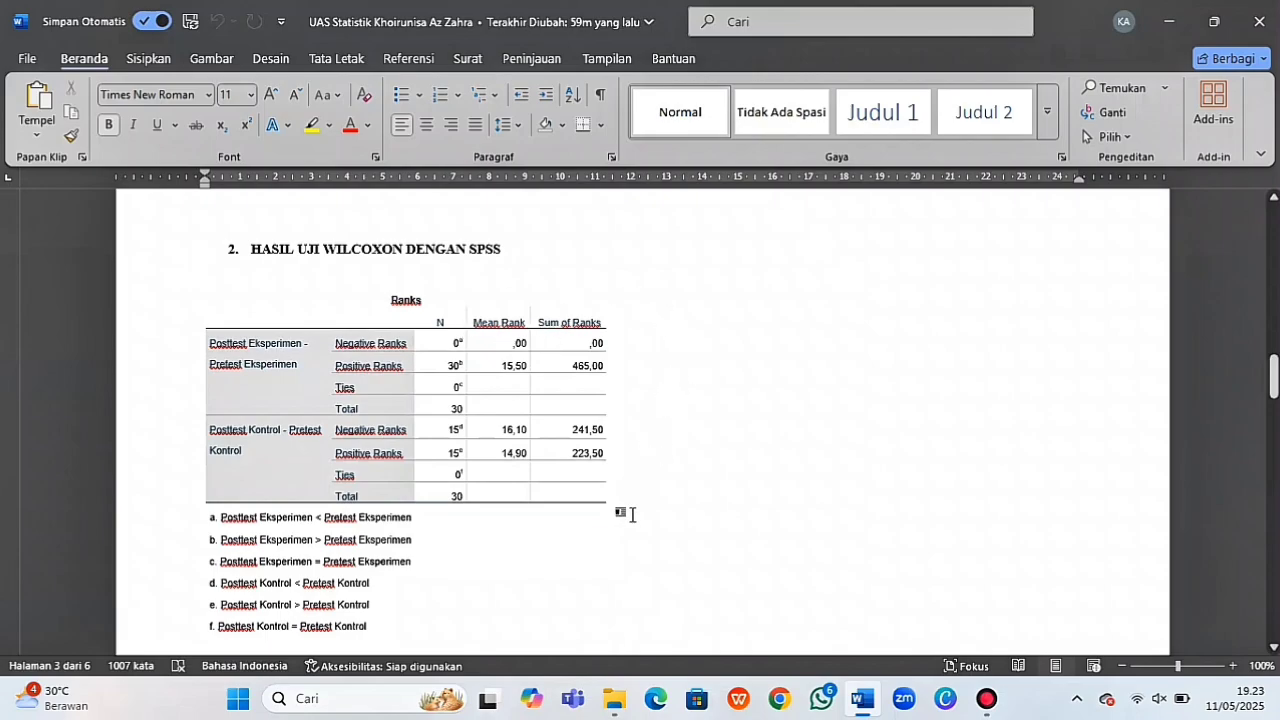
{"action": "scroll", "coordinate": [632, 514], "scroll_direction": "down", "scroll_amount": 10}
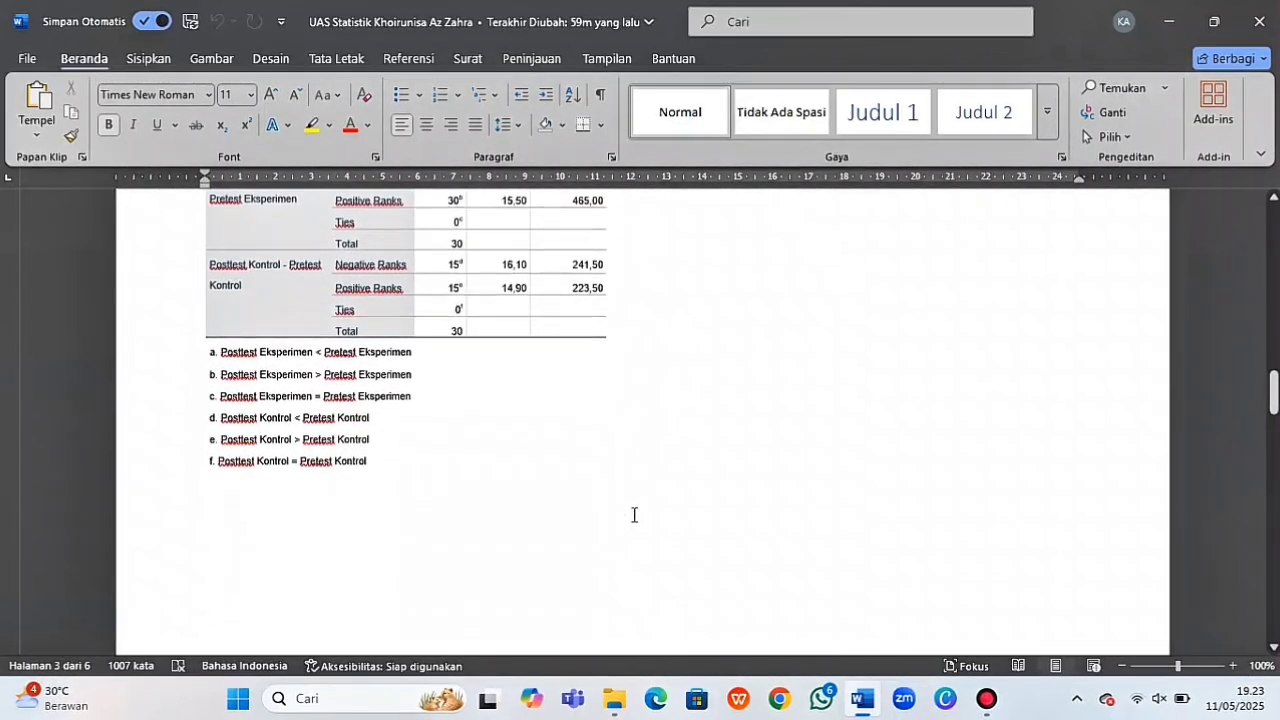
{"action": "scroll", "coordinate": [634, 515], "scroll_direction": "down", "scroll_amount": 4}
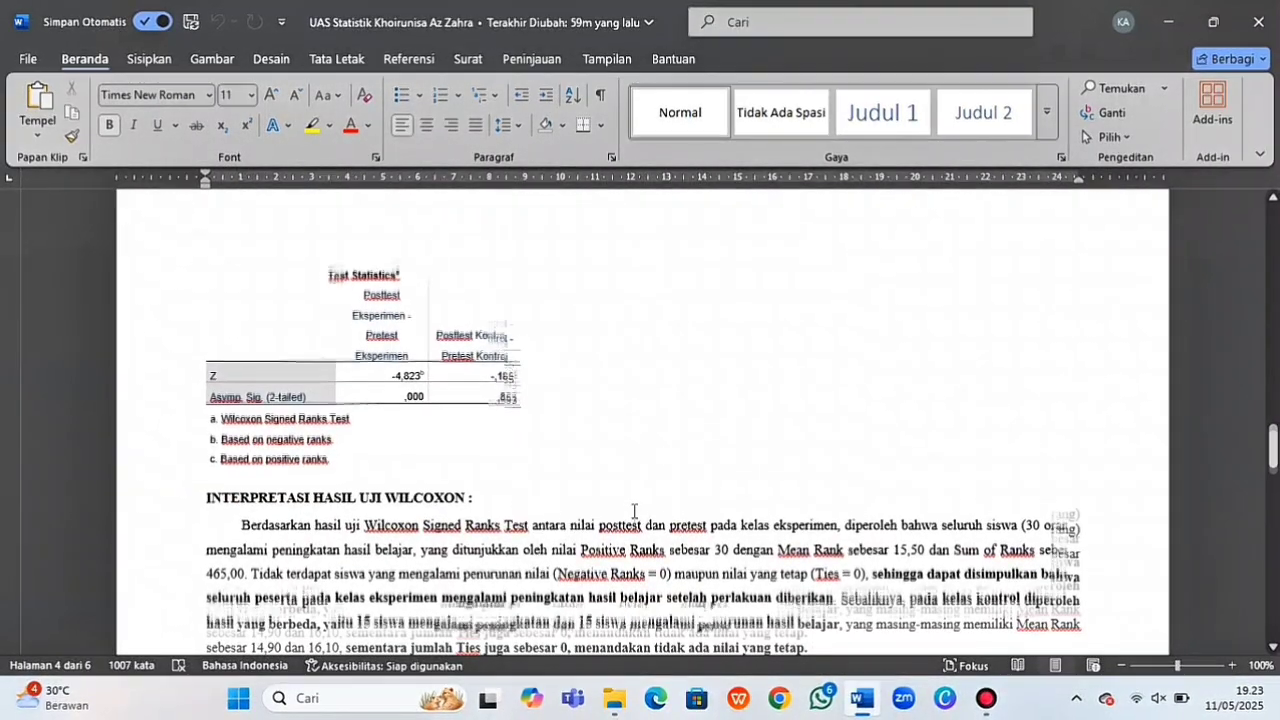
{"action": "scroll", "coordinate": [634, 515], "scroll_direction": "down", "scroll_amount": 2}
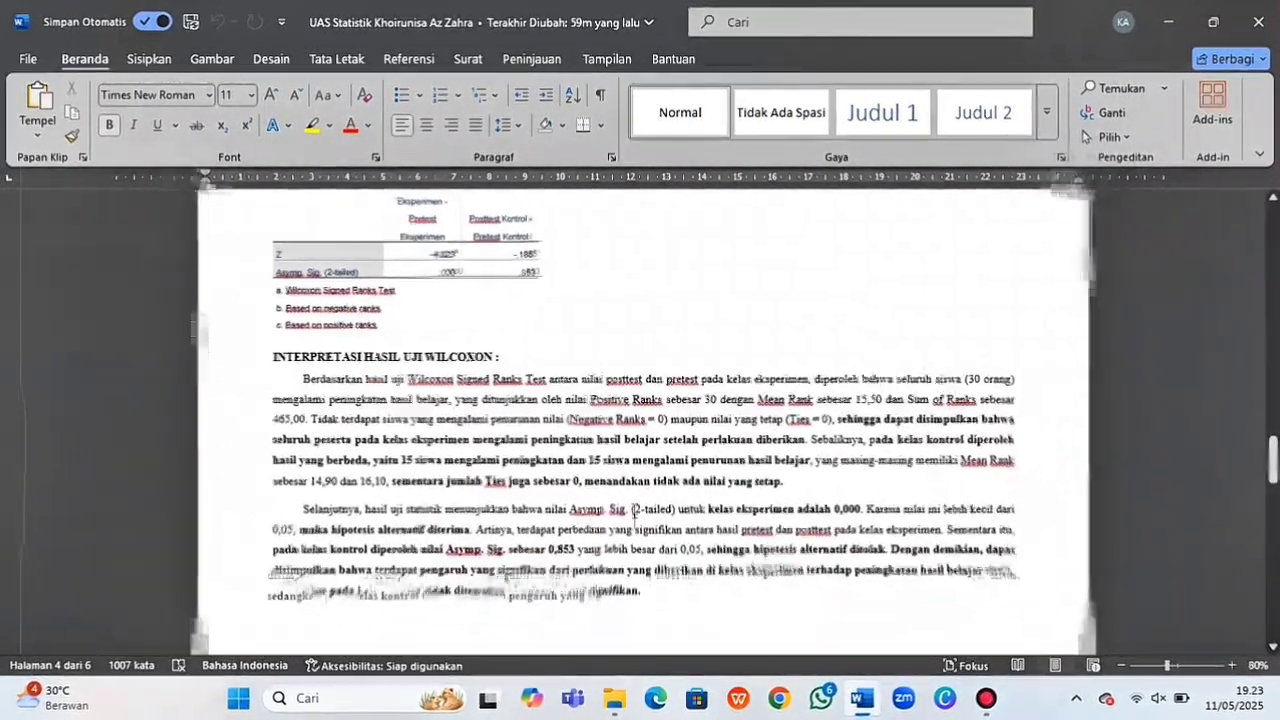
{"action": "scroll", "coordinate": [634, 515], "scroll_direction": "up", "scroll_amount": 1}
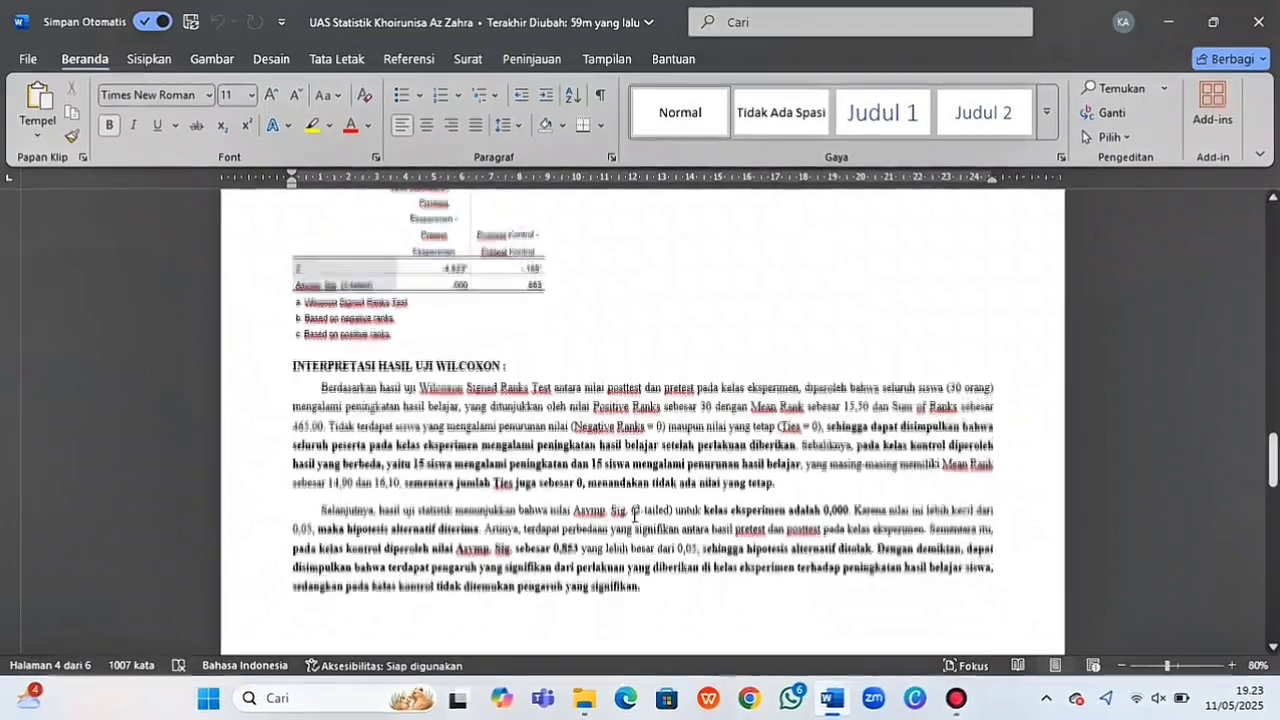